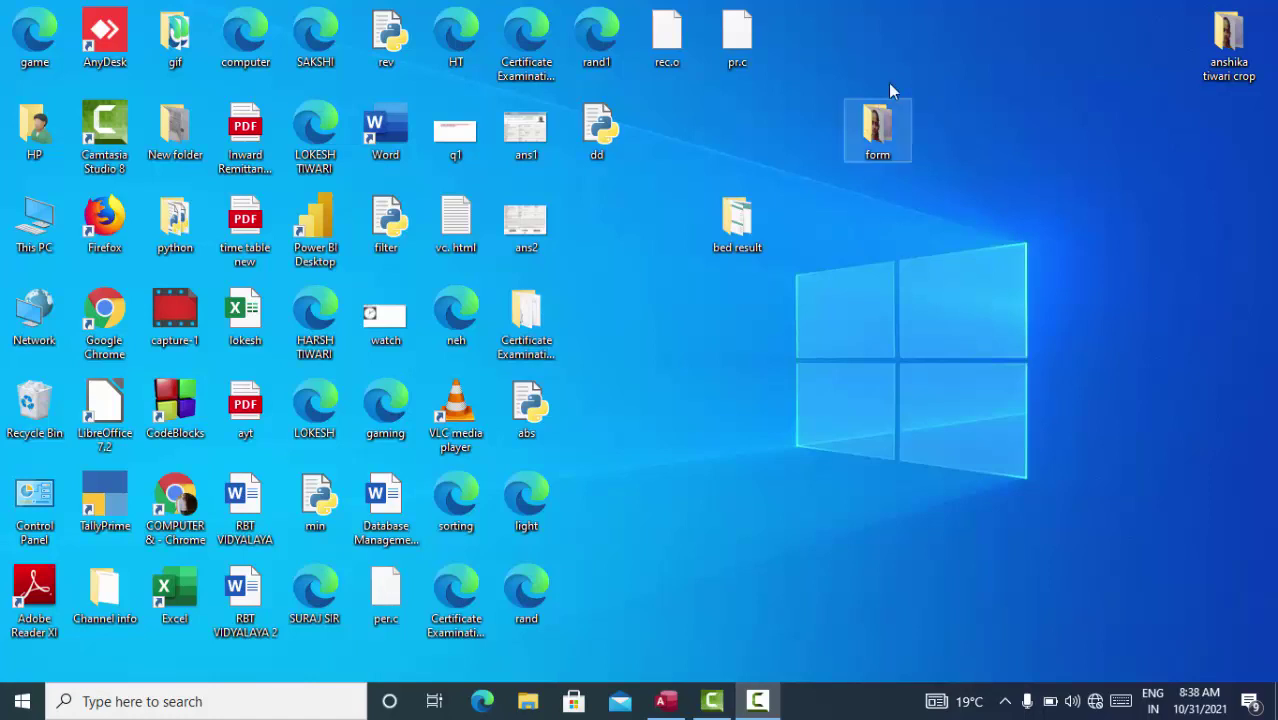
Step: Refresh the Windows desktop three times from its shortcut menu
right_click(986, 93)
click(1035, 150)
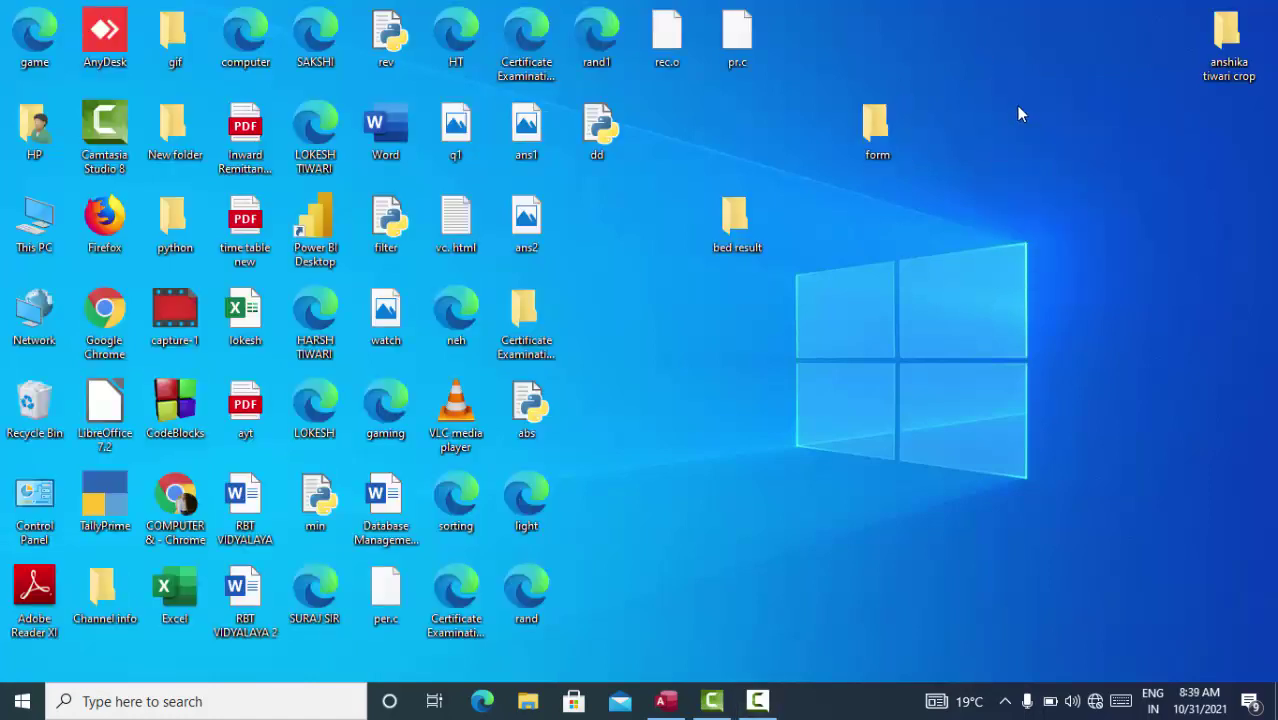
right_click(1016, 105)
click(1048, 158)
right_click(1048, 139)
click(1087, 194)
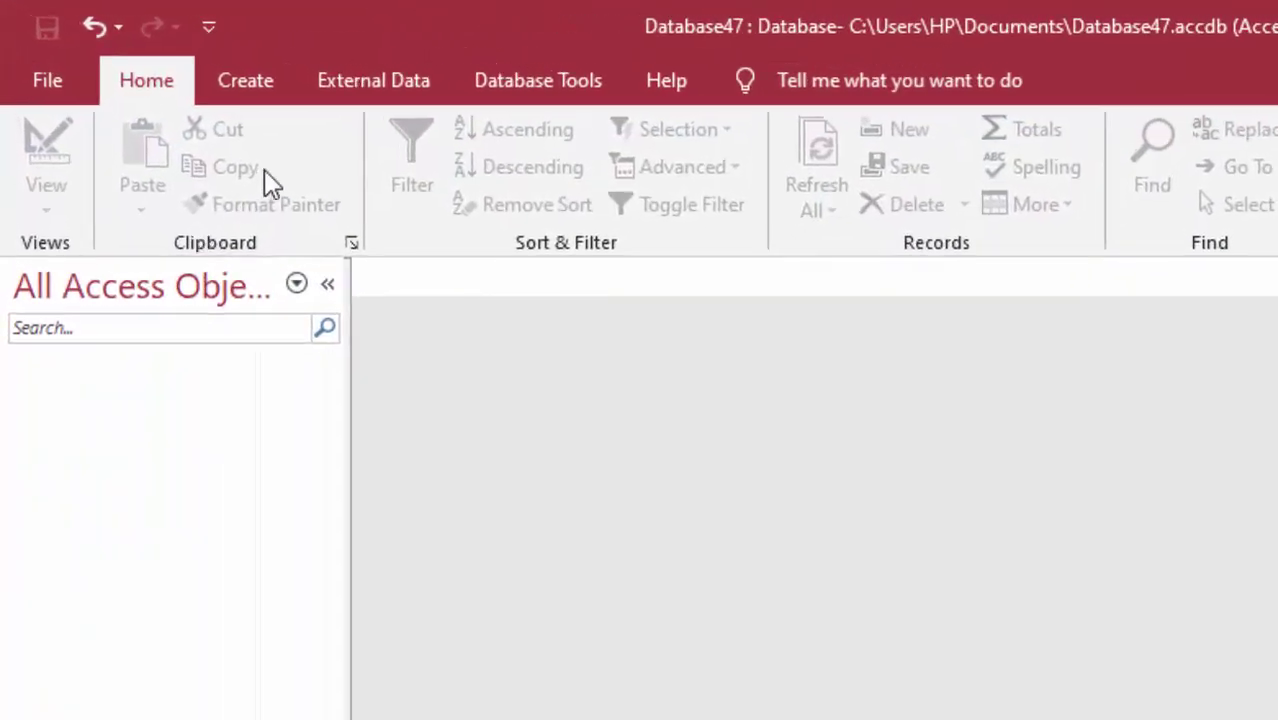
Step: Start a new Query Design query and close Show Table without adding tables
click(222, 80)
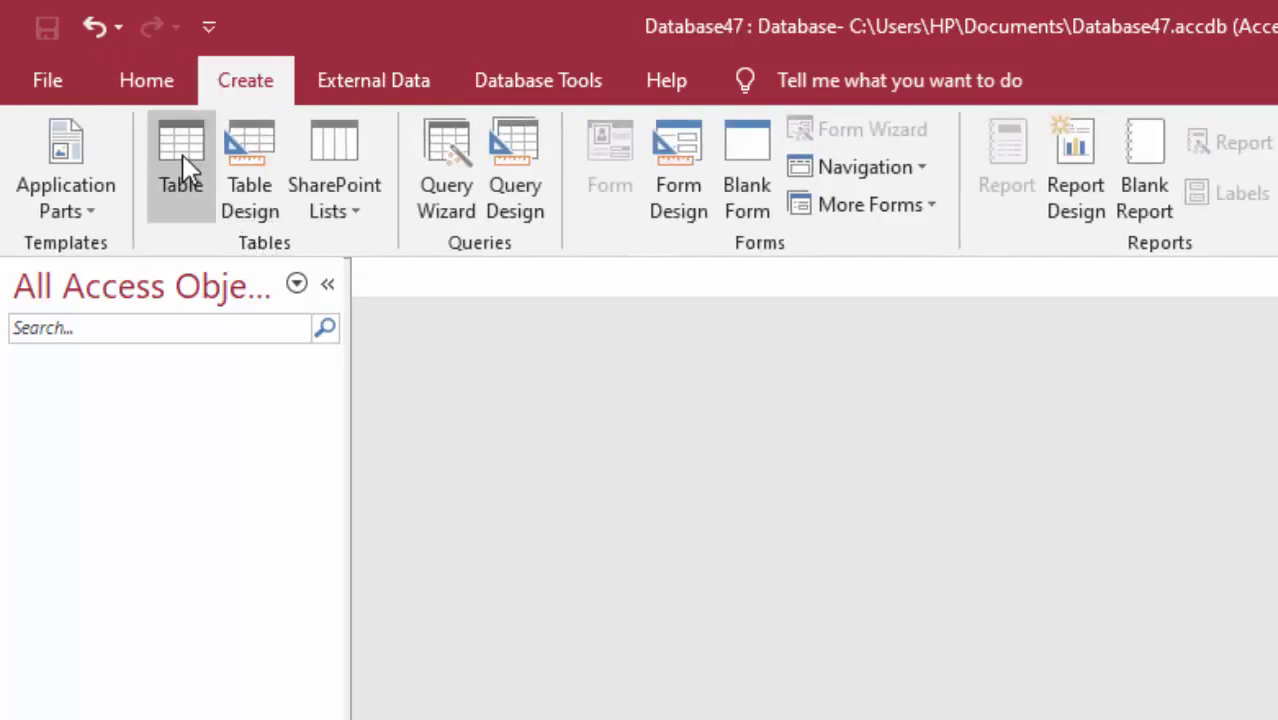
click(518, 145)
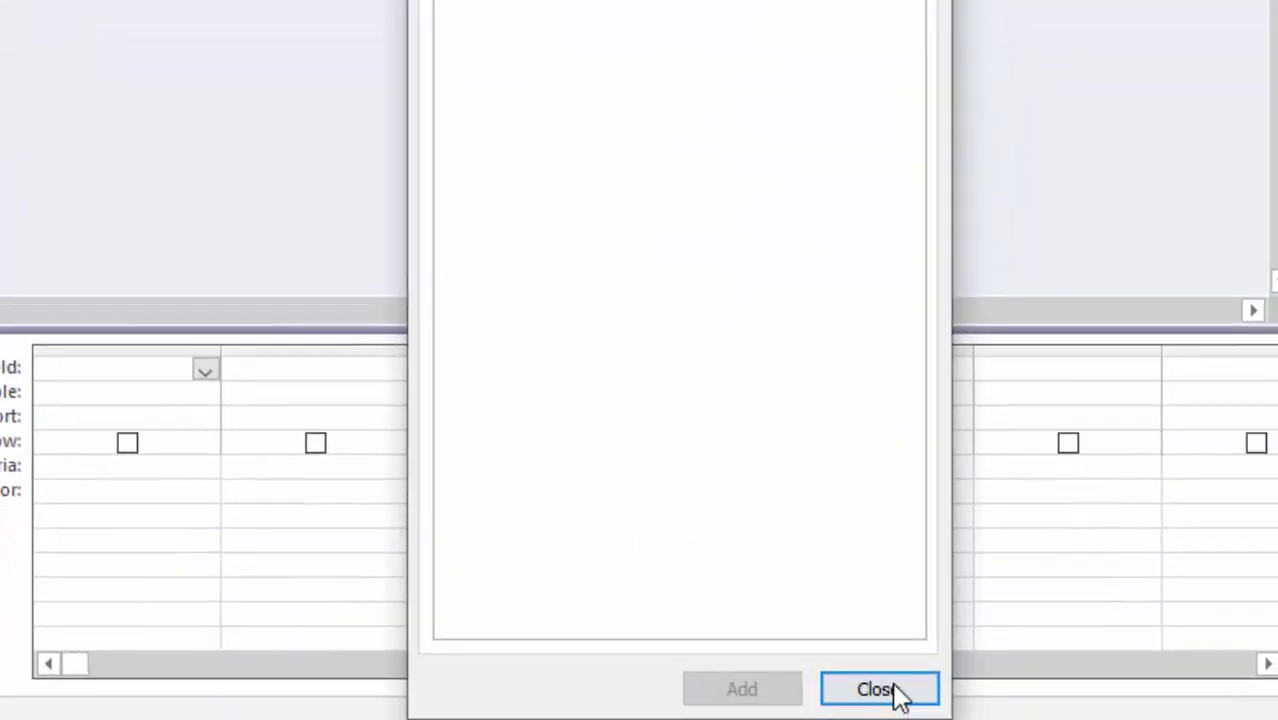
click(893, 688)
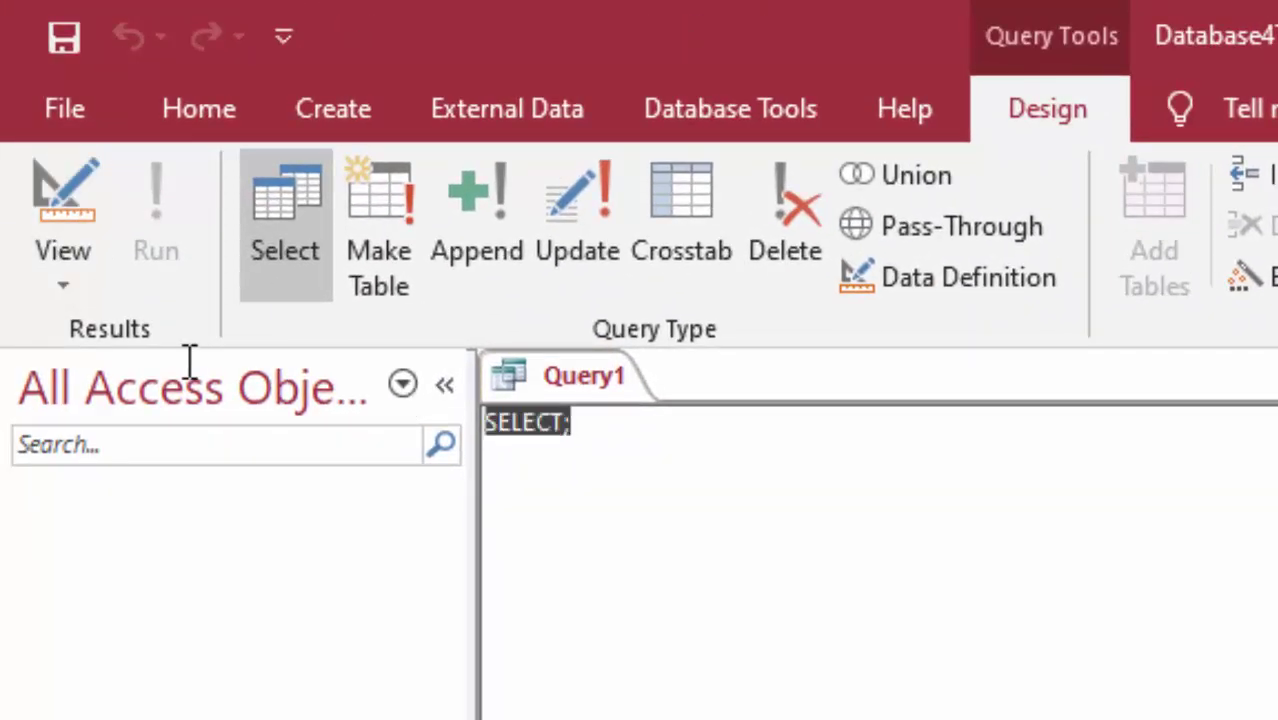
Step: Replace SELECT; with create table CustomerT( Name_of_Customer Text, City varchar(10), Age int
key(BackSpace)
text(cre)
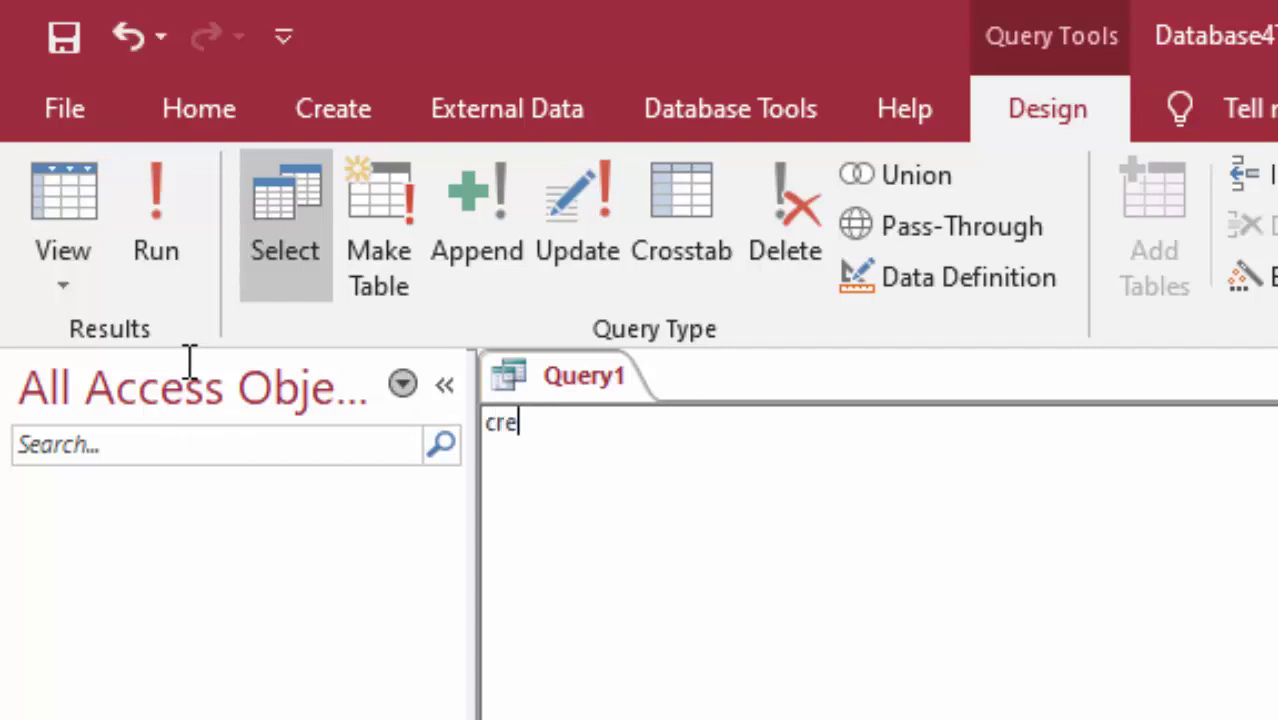
text(ate t)
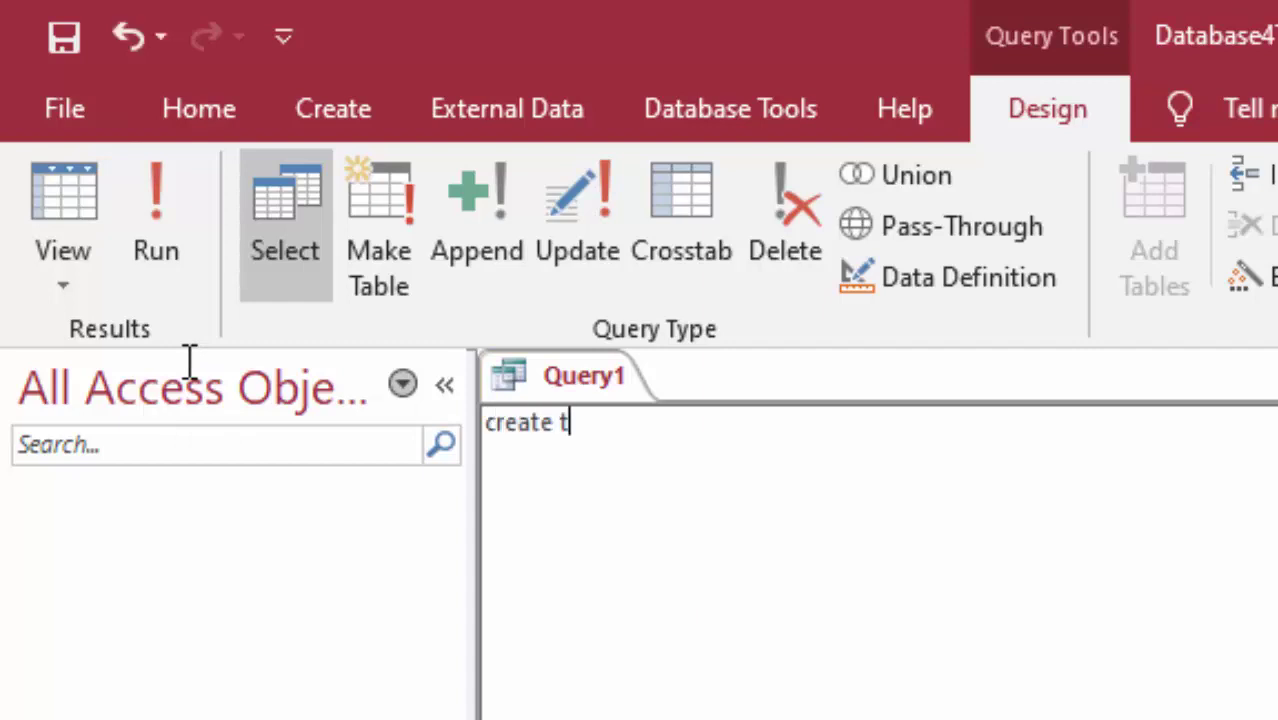
text(able )
text(C)
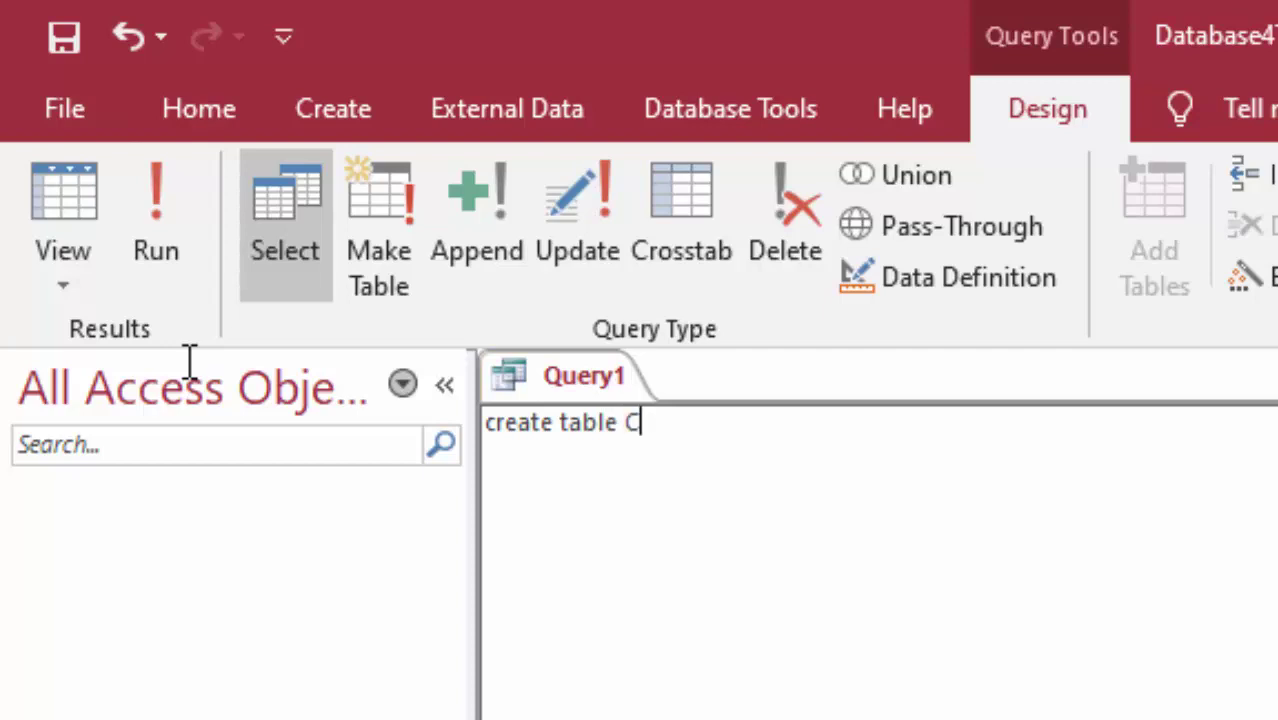
text(ustom)
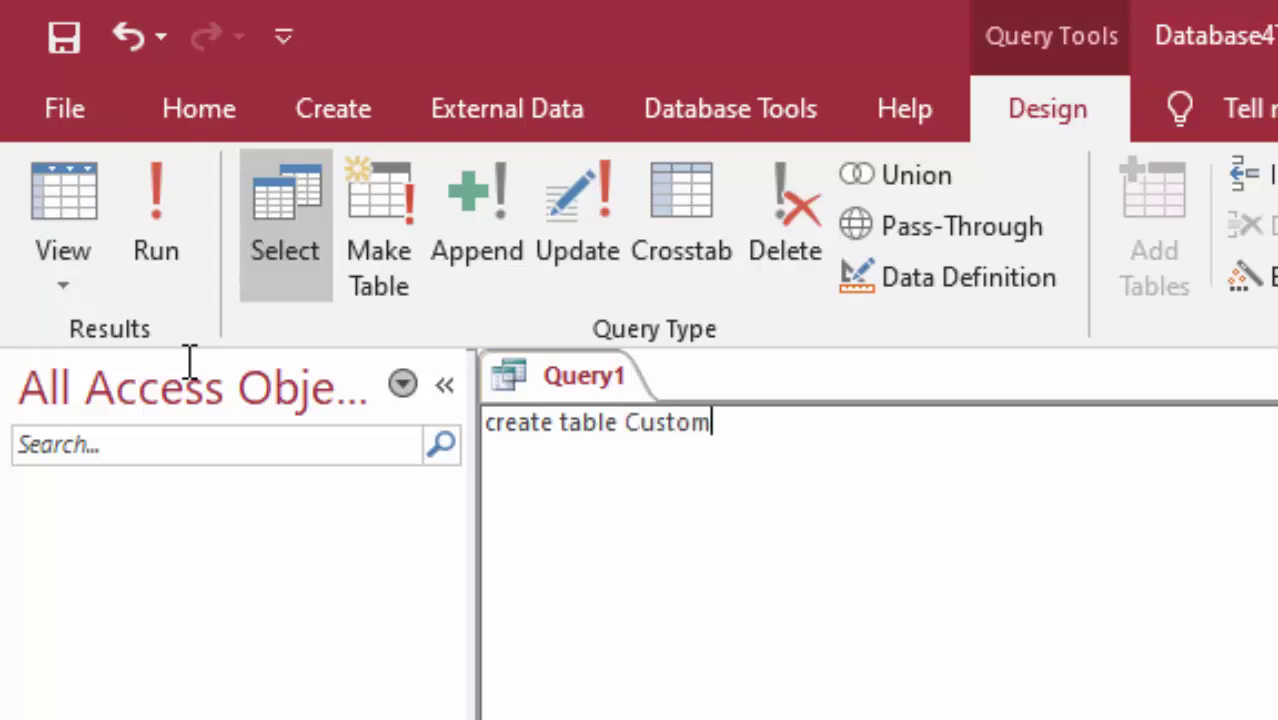
text(erT)
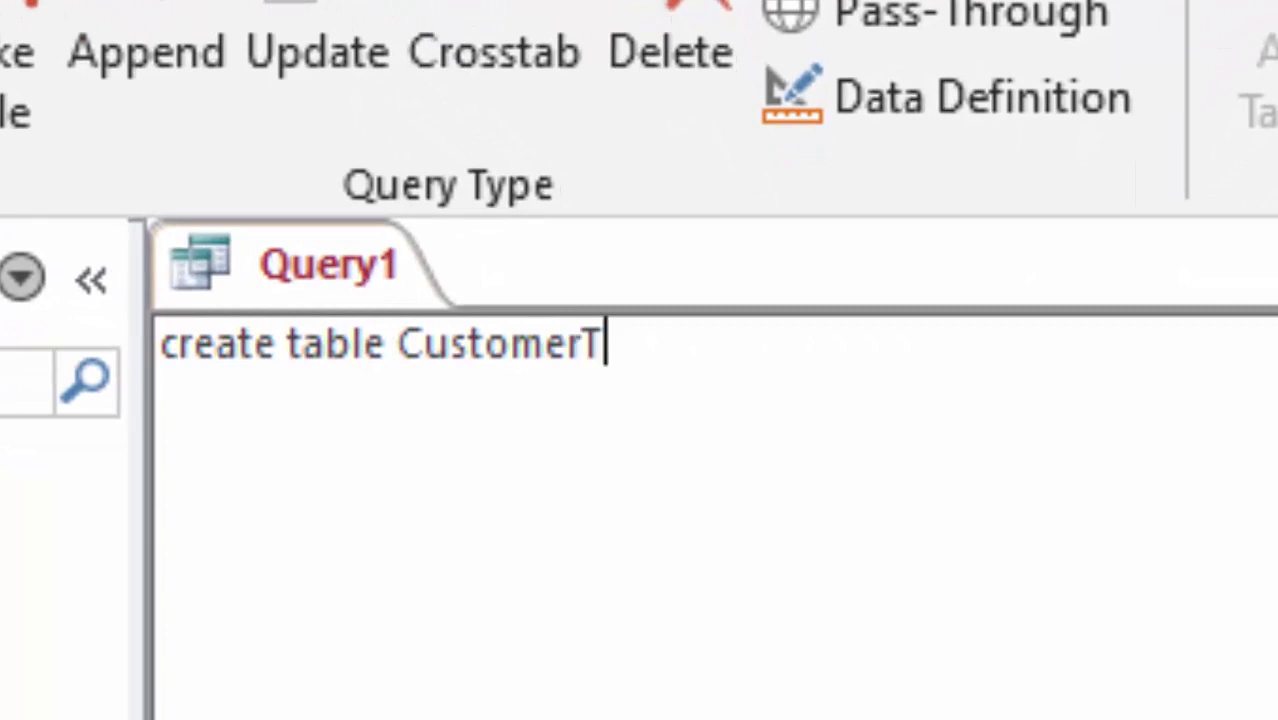
text(()
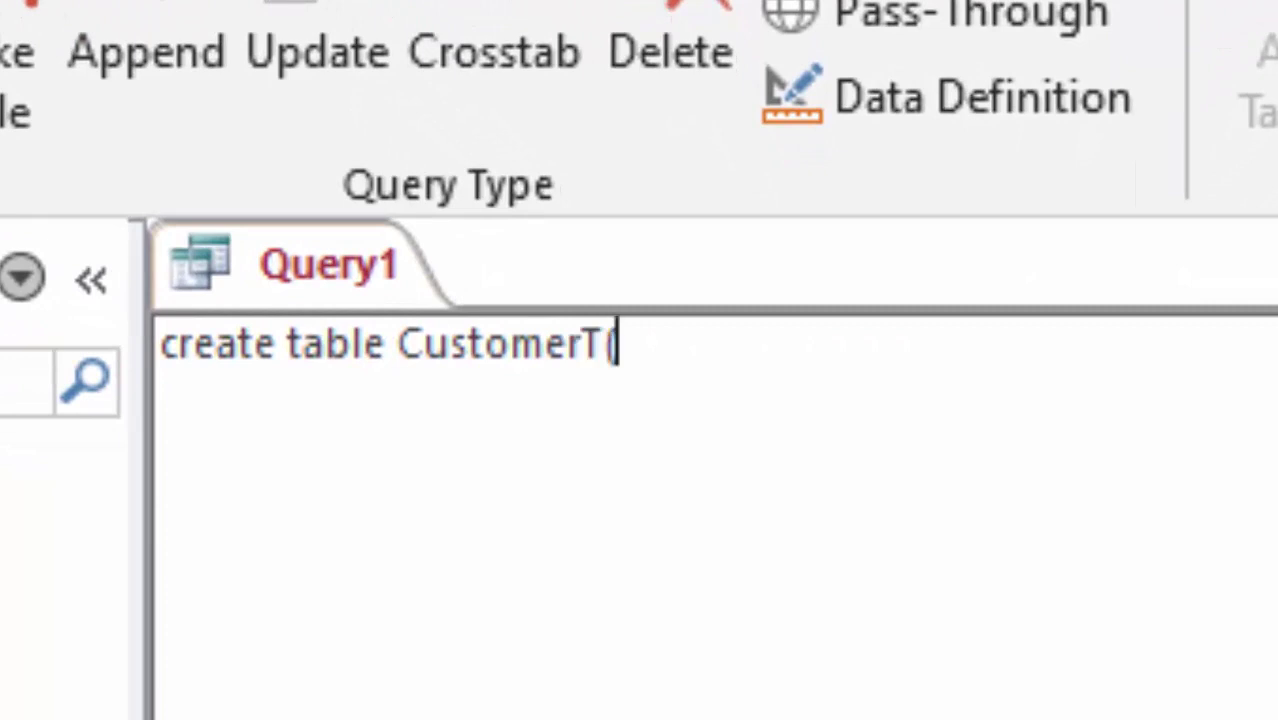
key(Return)
text(Na)
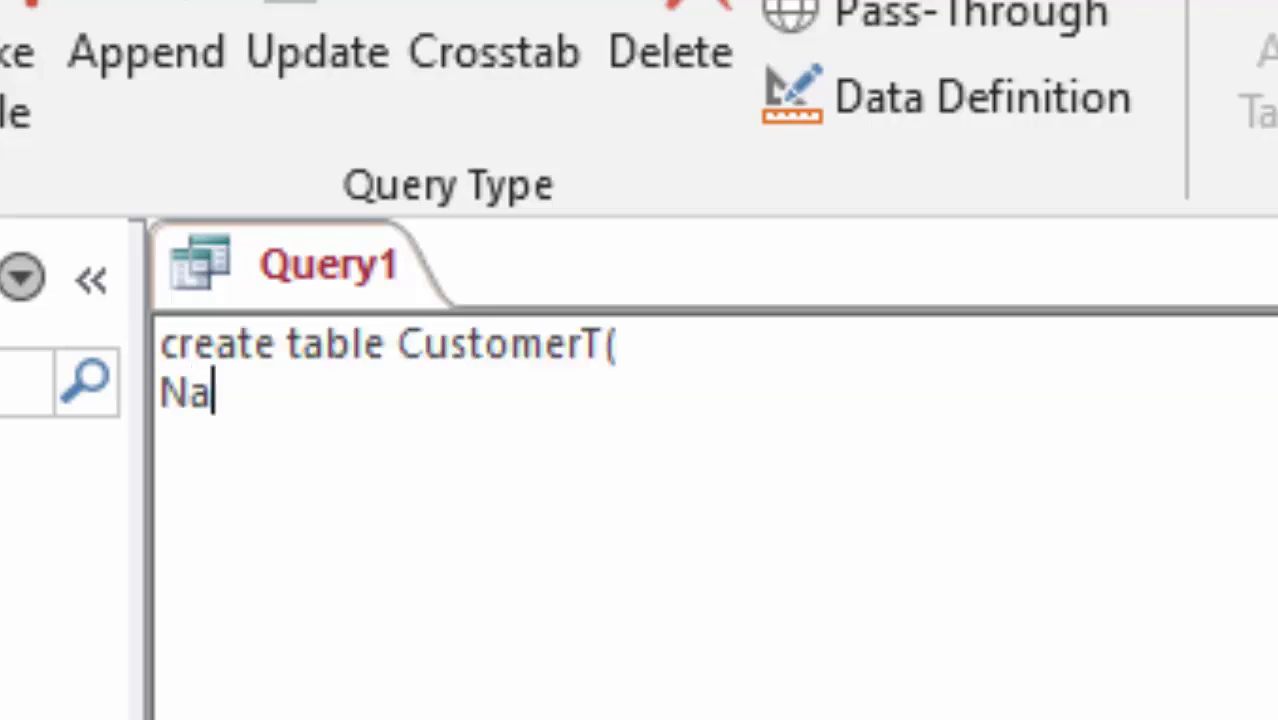
text(me_)
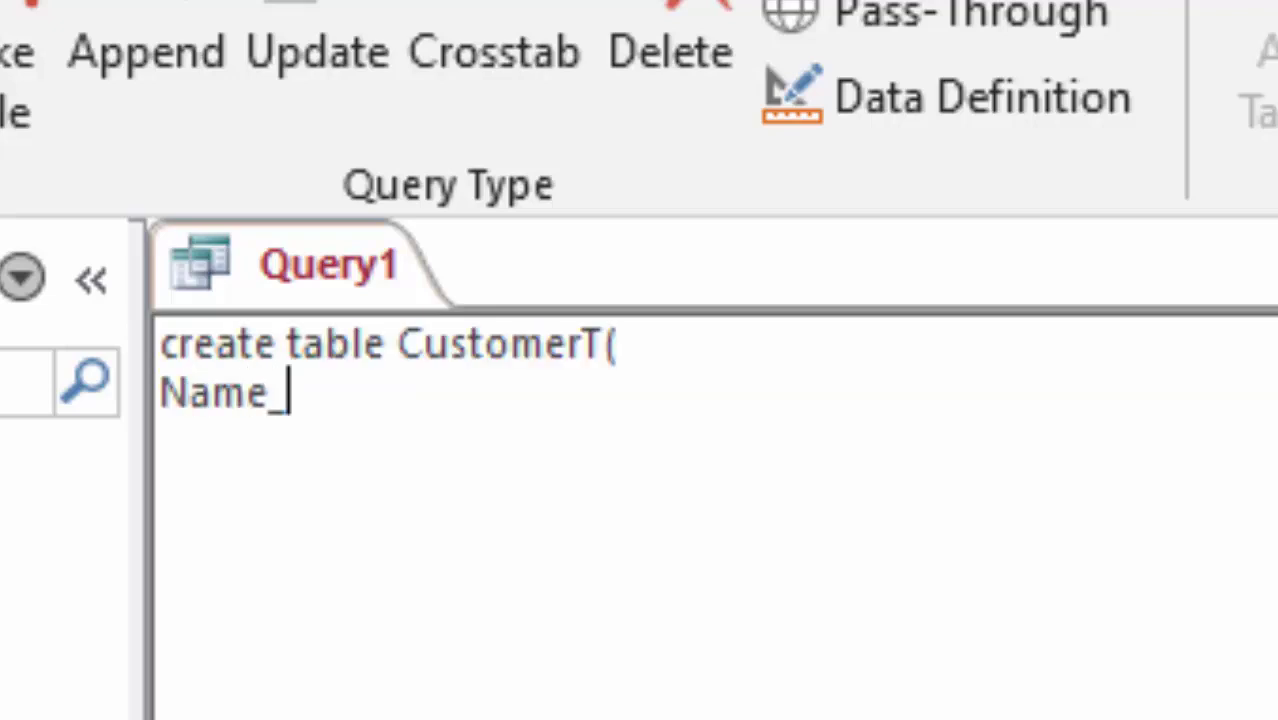
text(of_)
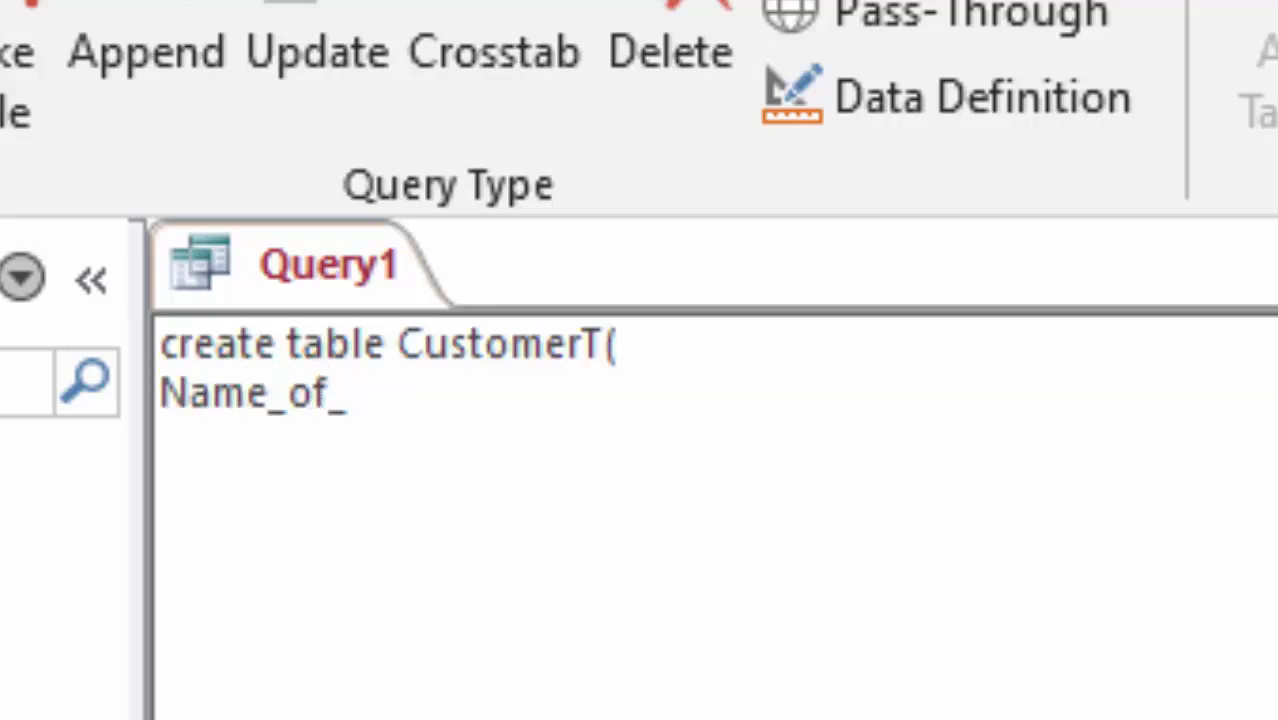
text(Cust)
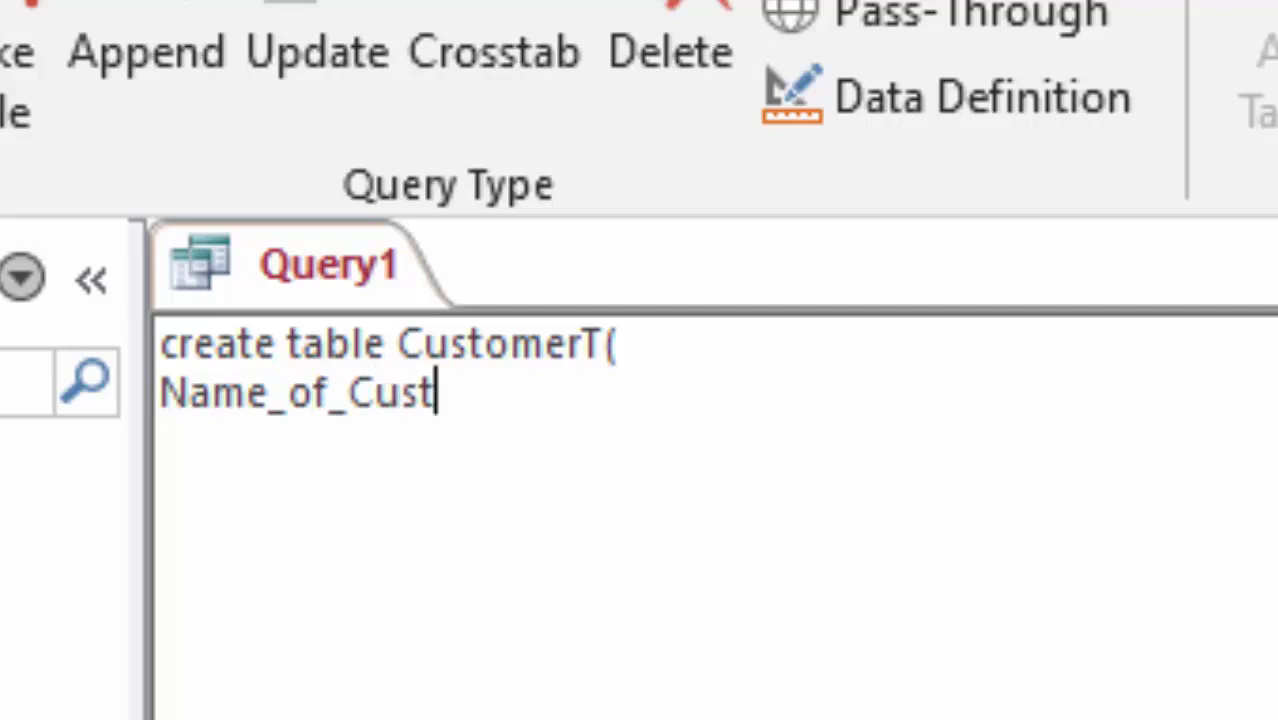
text(omer)
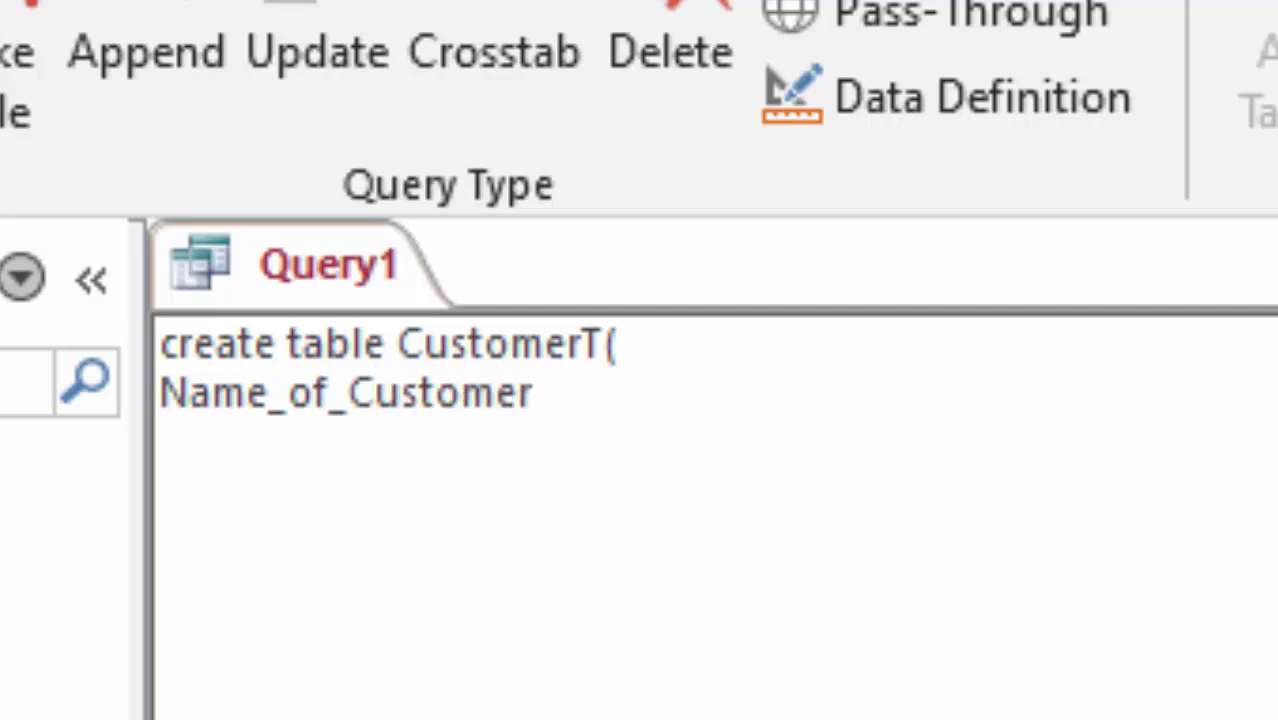
text( T)
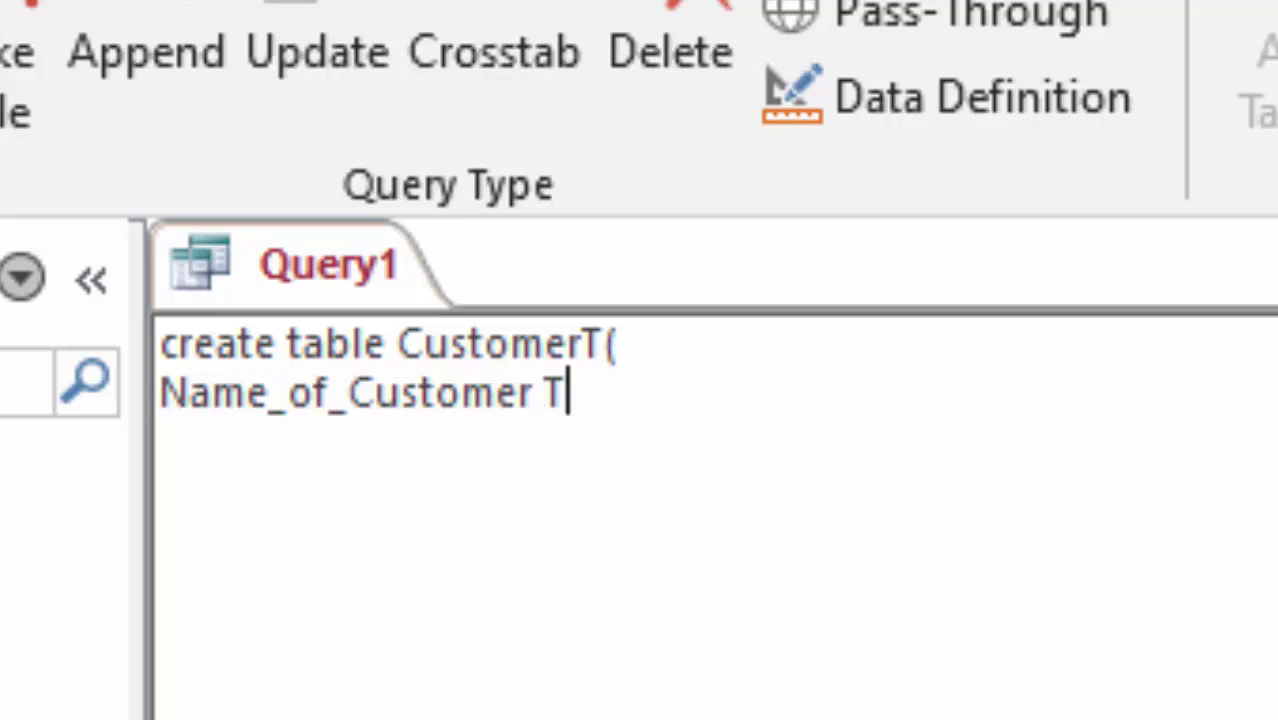
text(ext,)
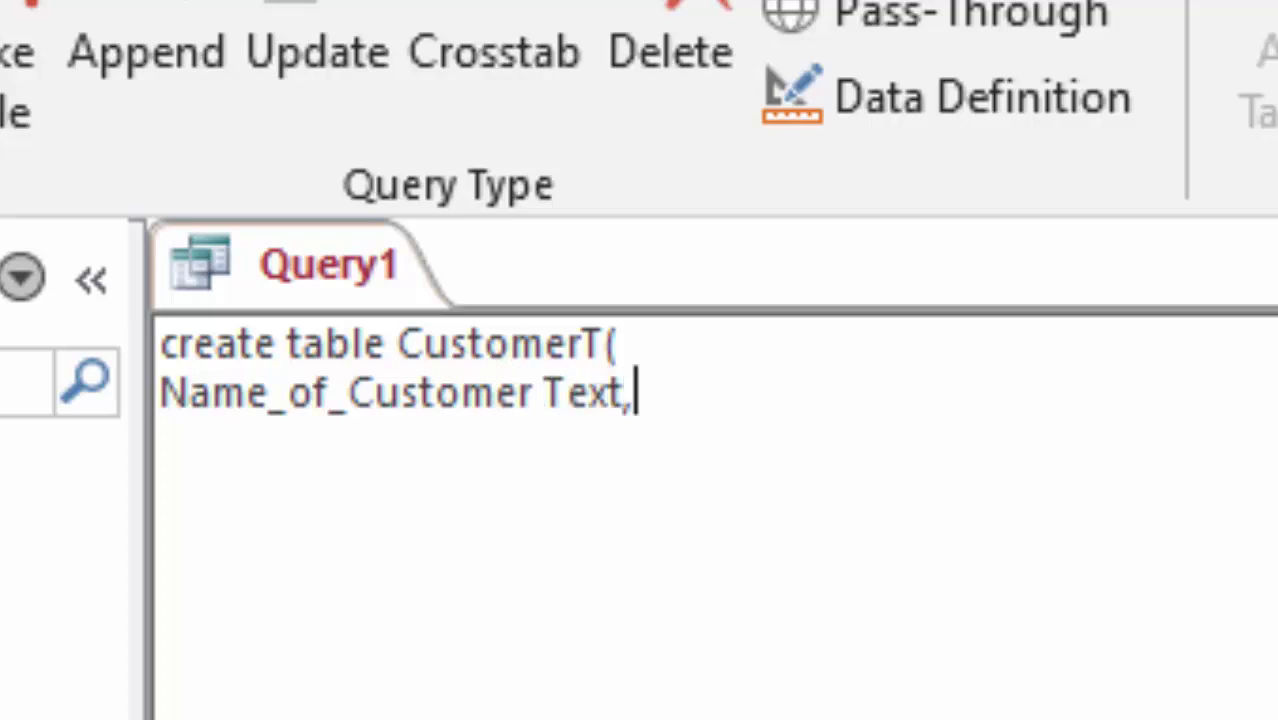
key(Return)
text(Ci)
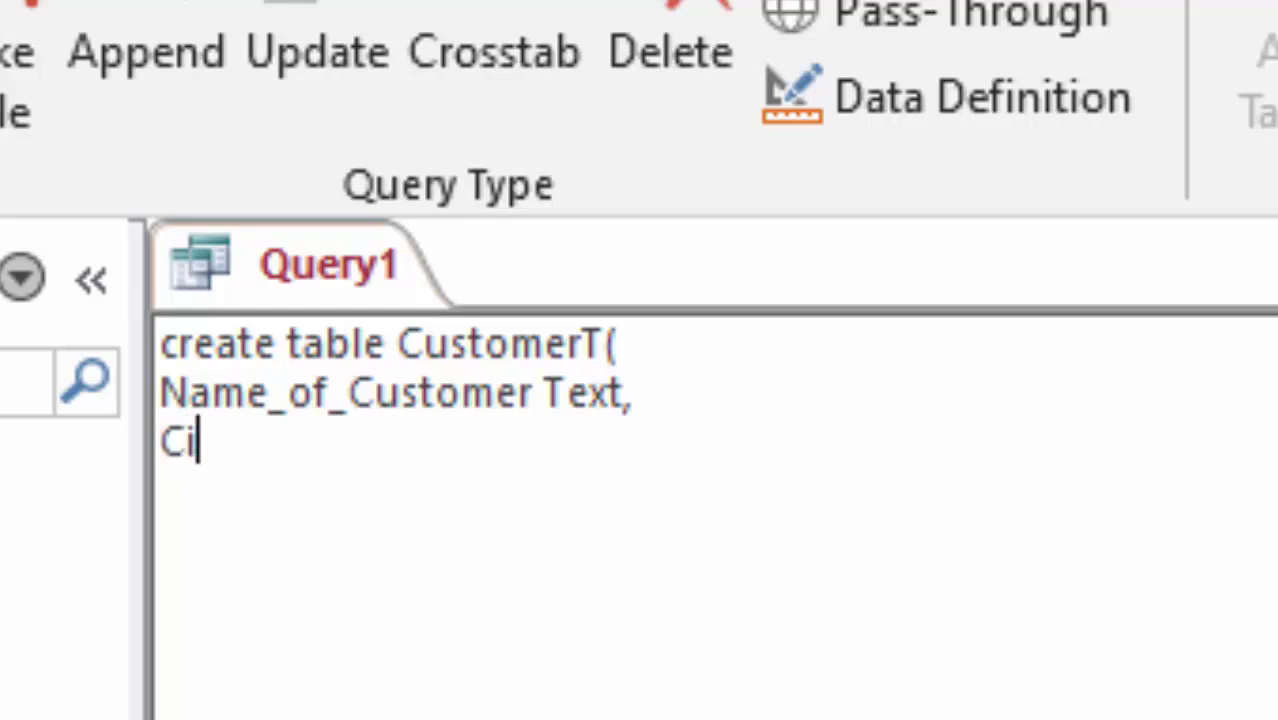
text(ty)
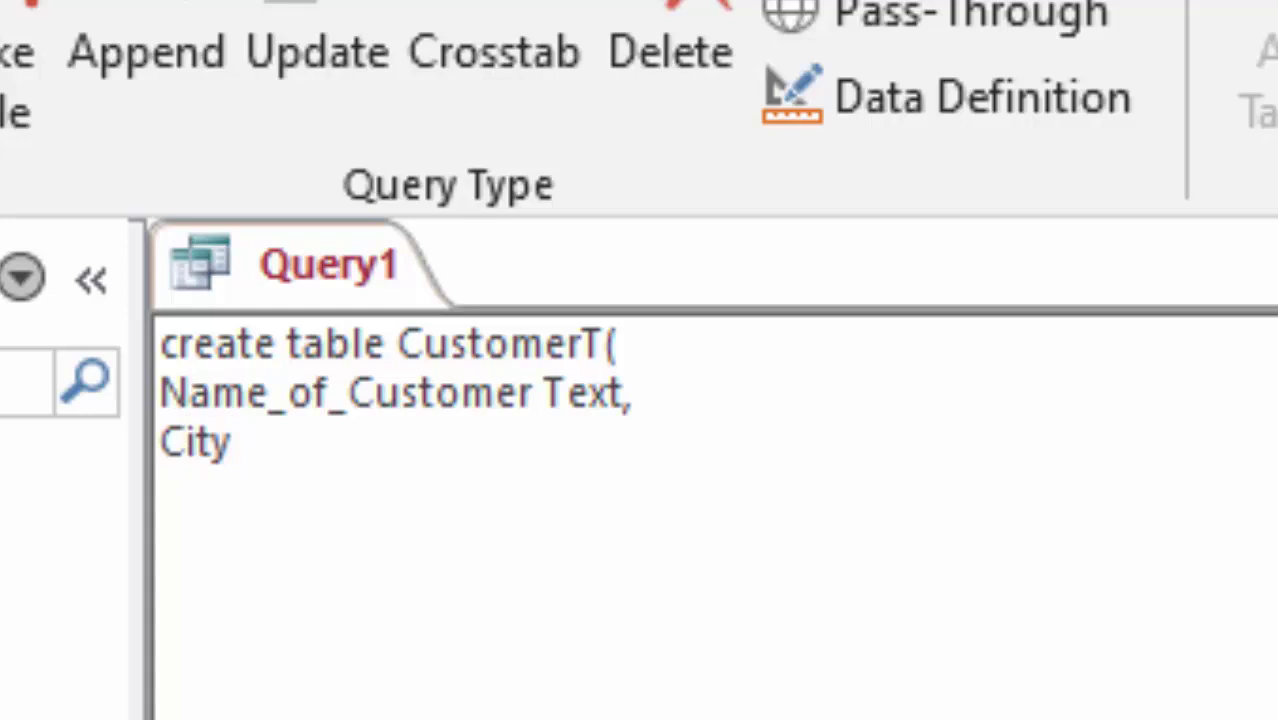
text( varch)
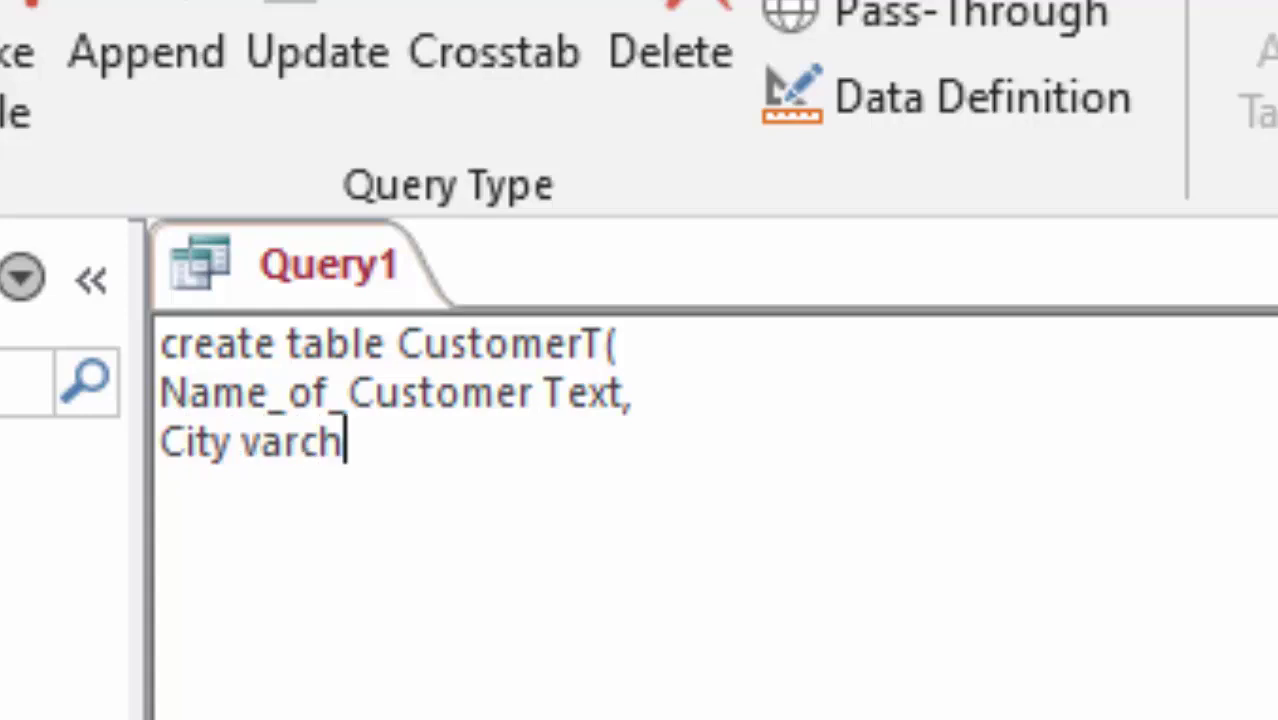
text(ar()
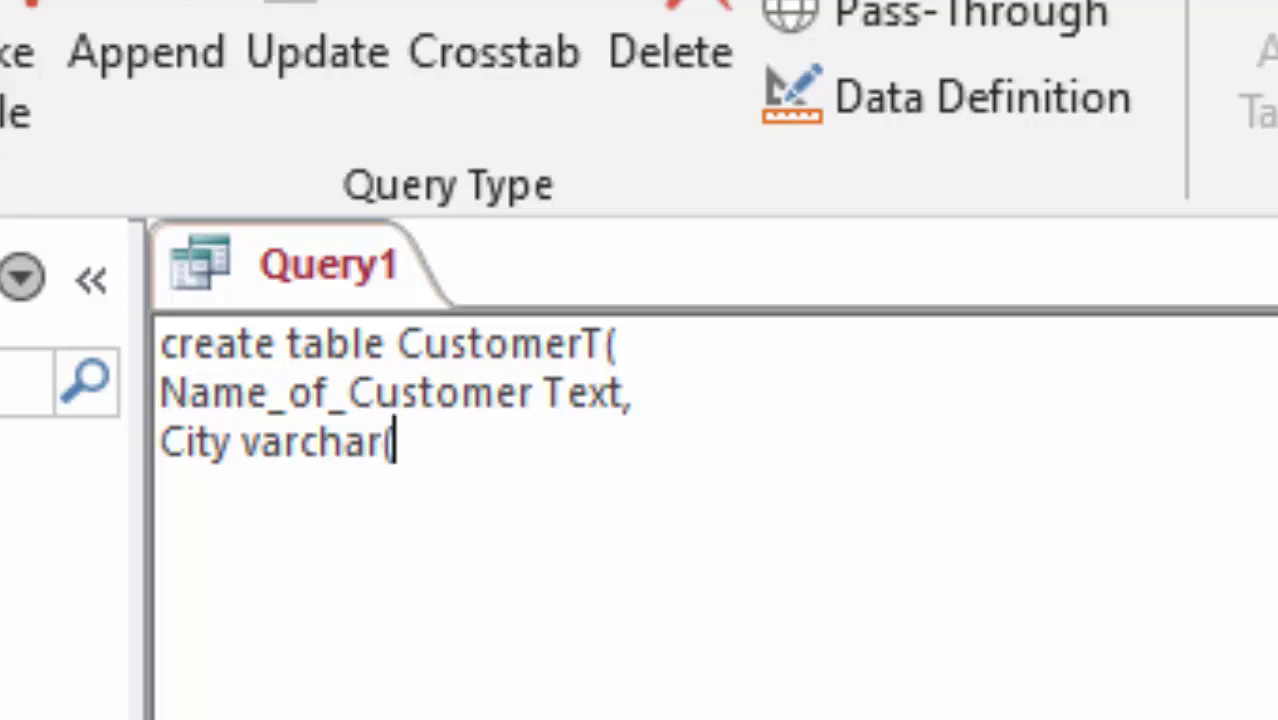
text(10)
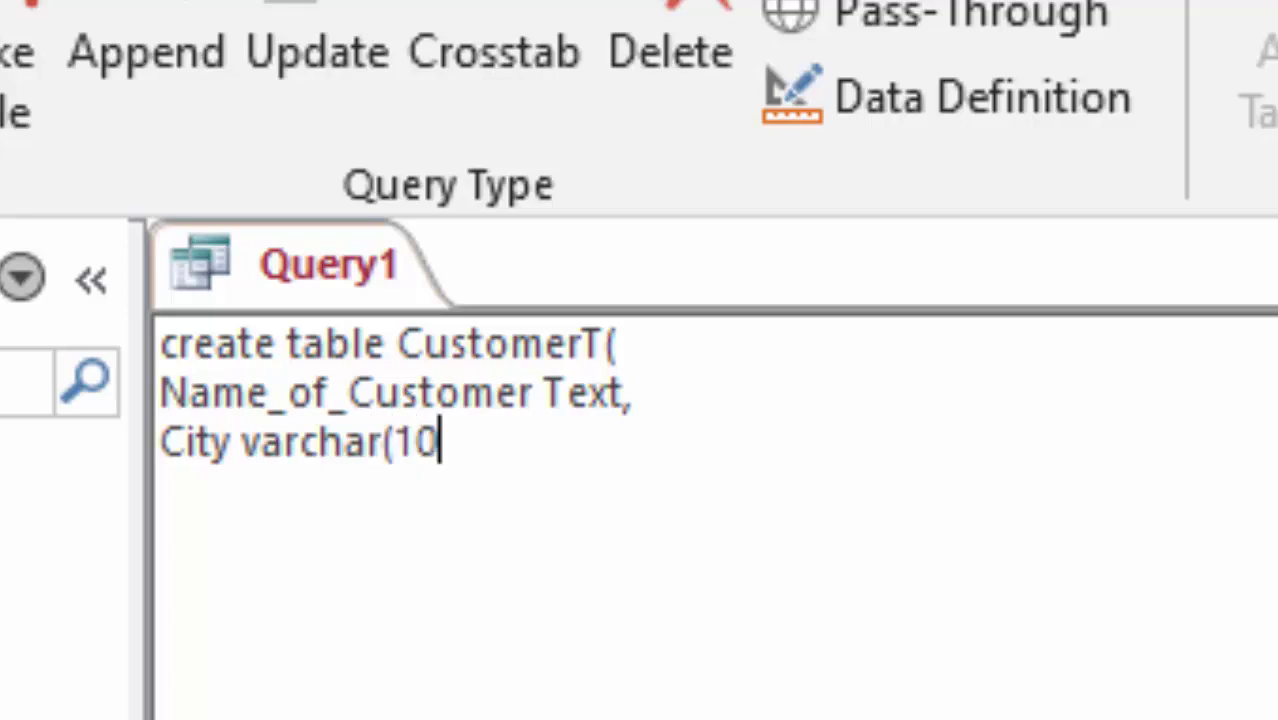
text())
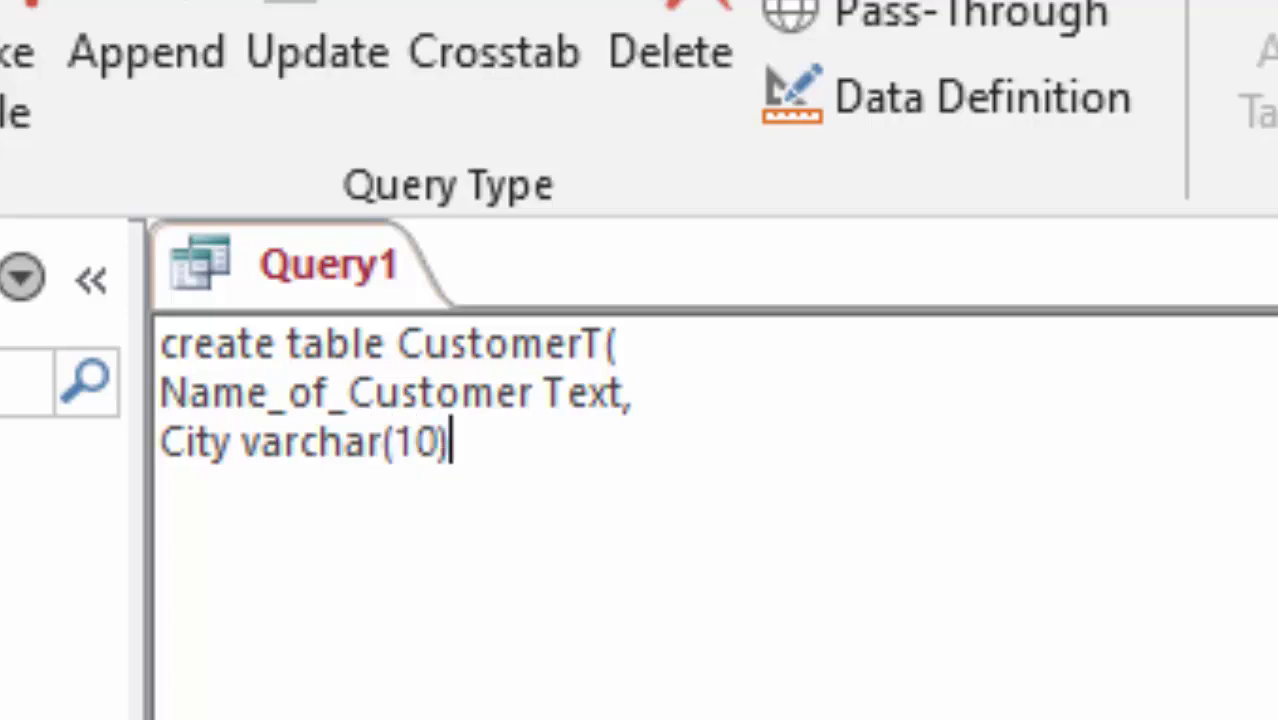
text(,)
key(Return)
text(Age )
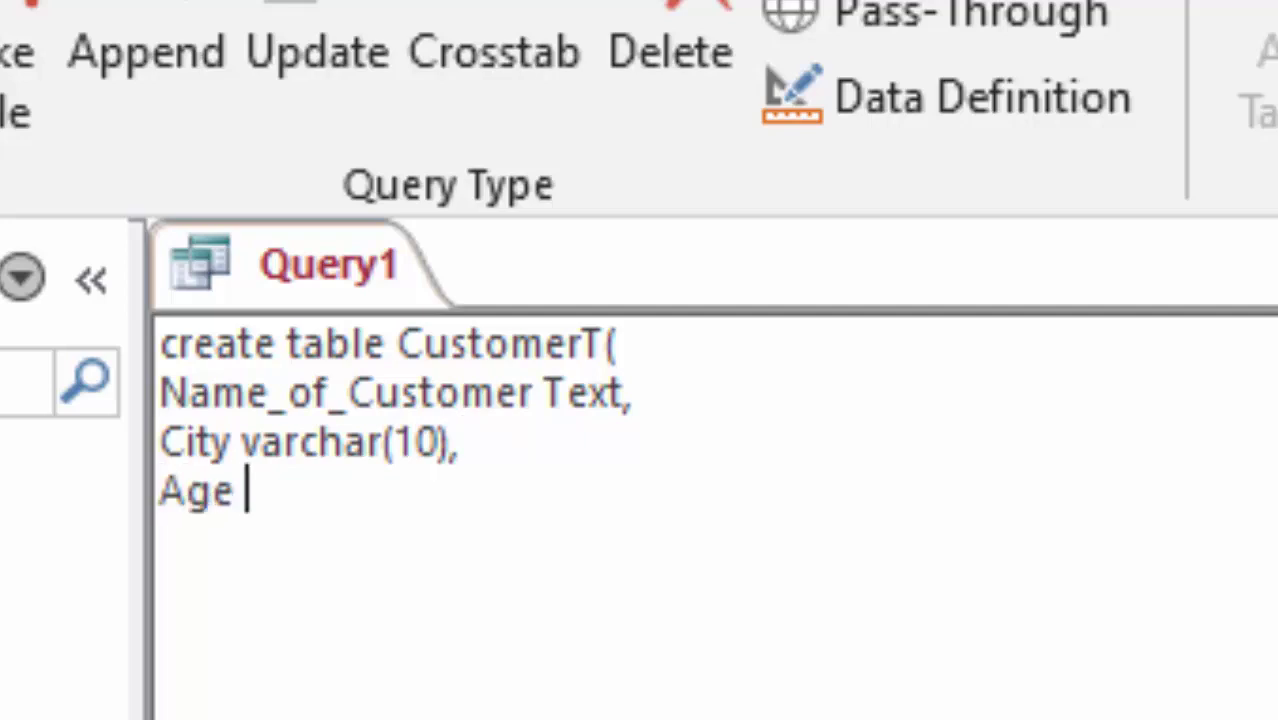
text(int)
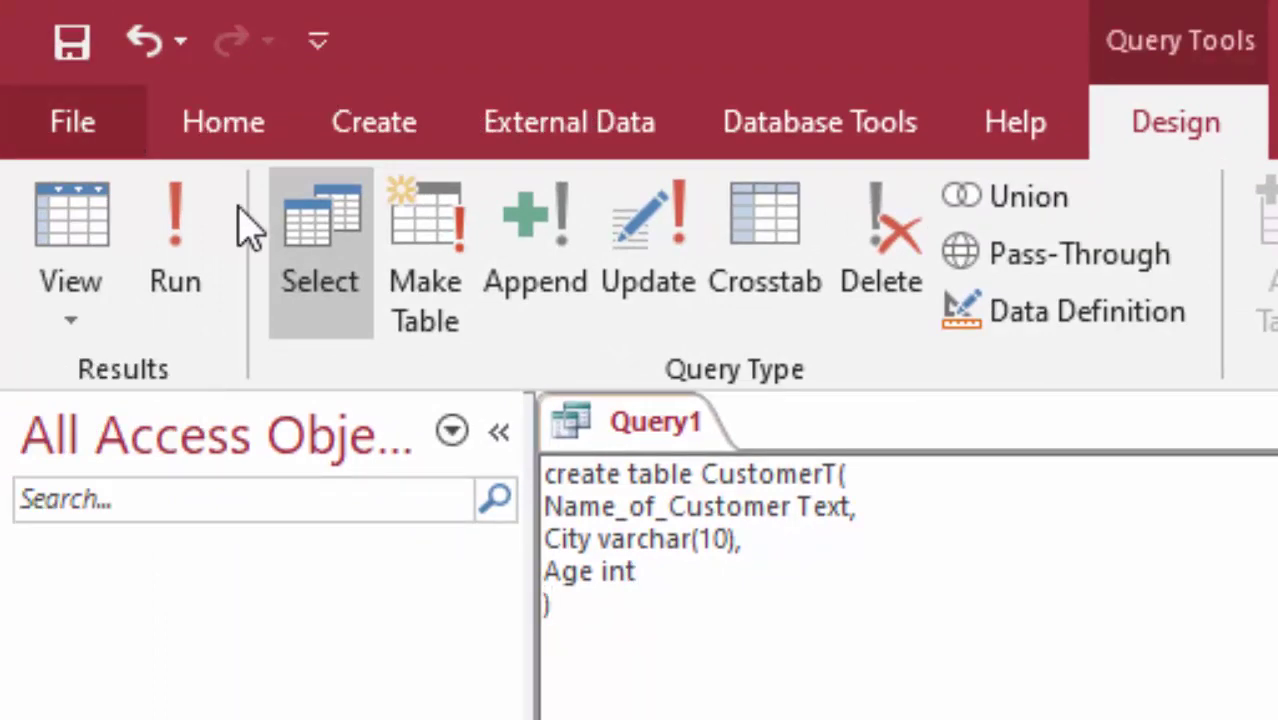
Step: Run the query to create CustomerT, then open the table and widen its Name_of_Customer column
click(192, 218)
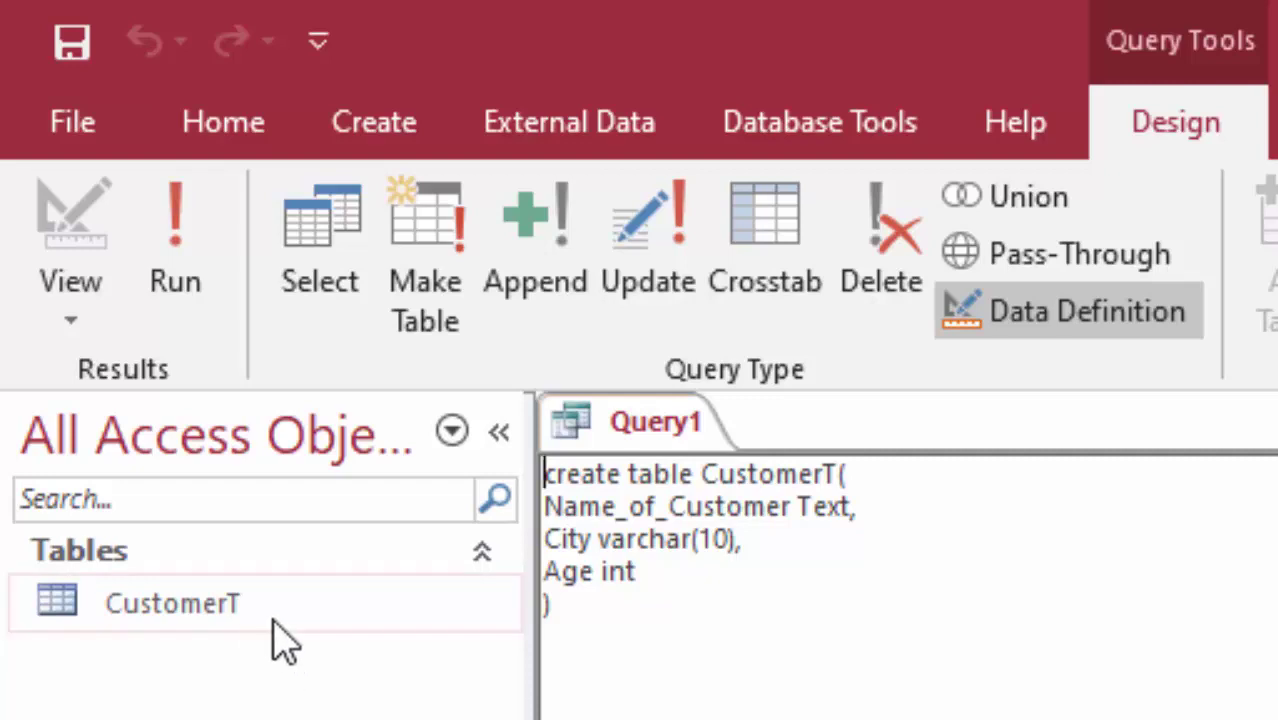
double_click(243, 625)
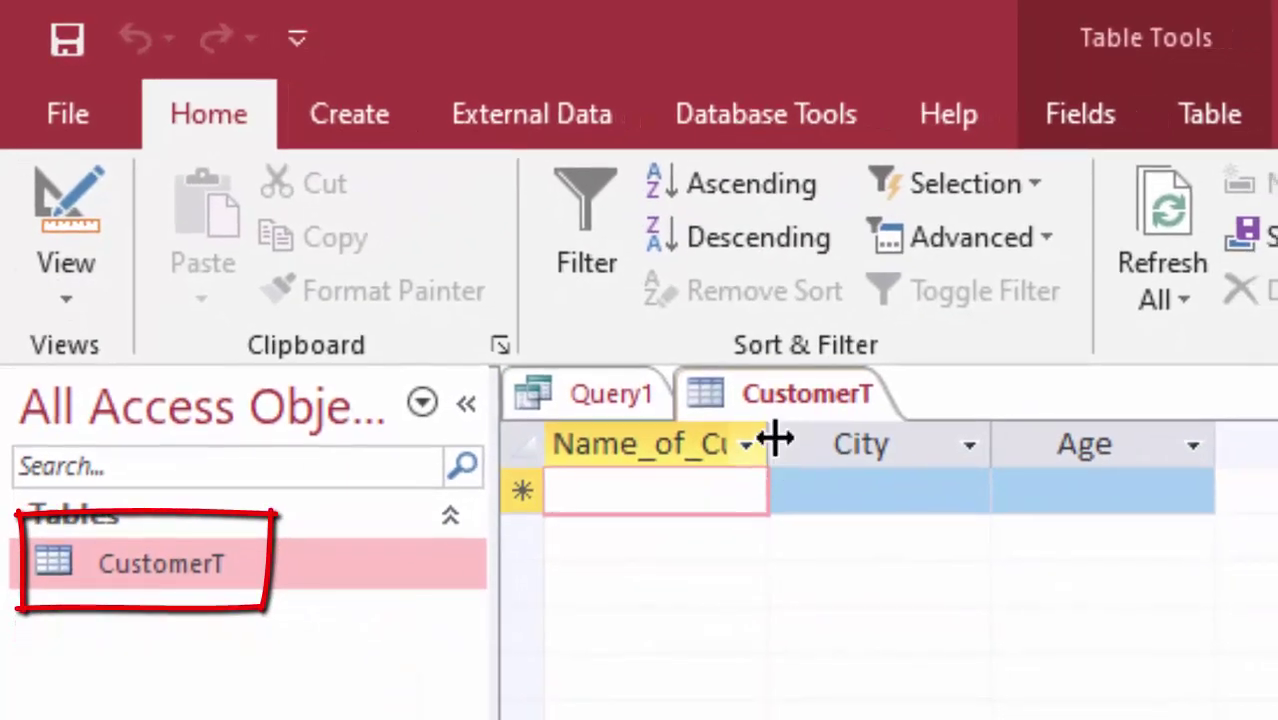
drag(910, 549, 912, 550)
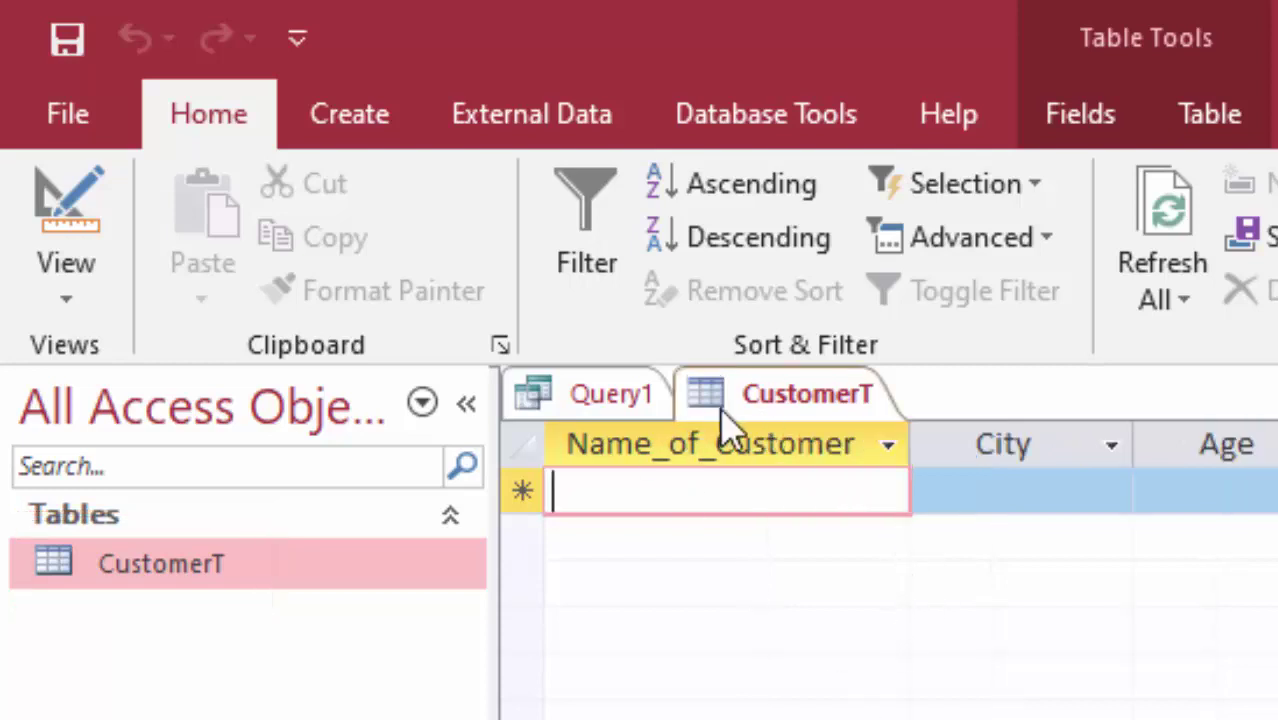
Step: Save the query as Query1 and close it
click(590, 398)
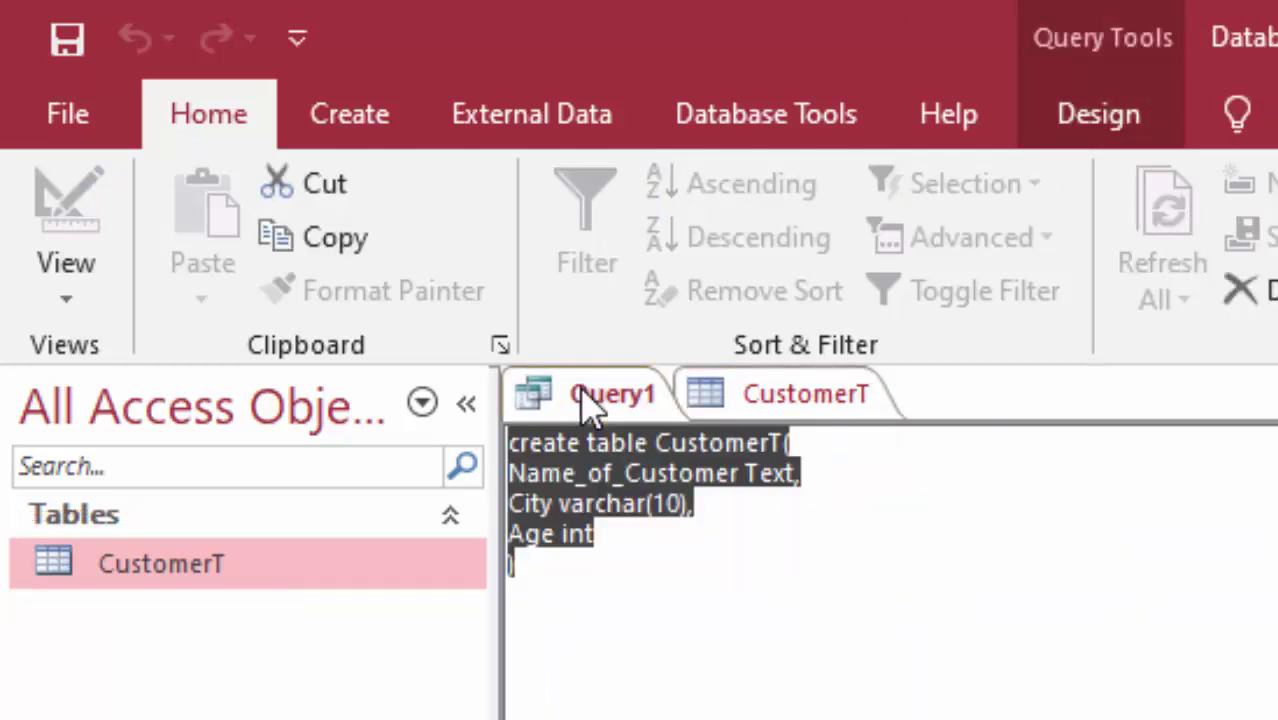
right_click(582, 392)
click(680, 418)
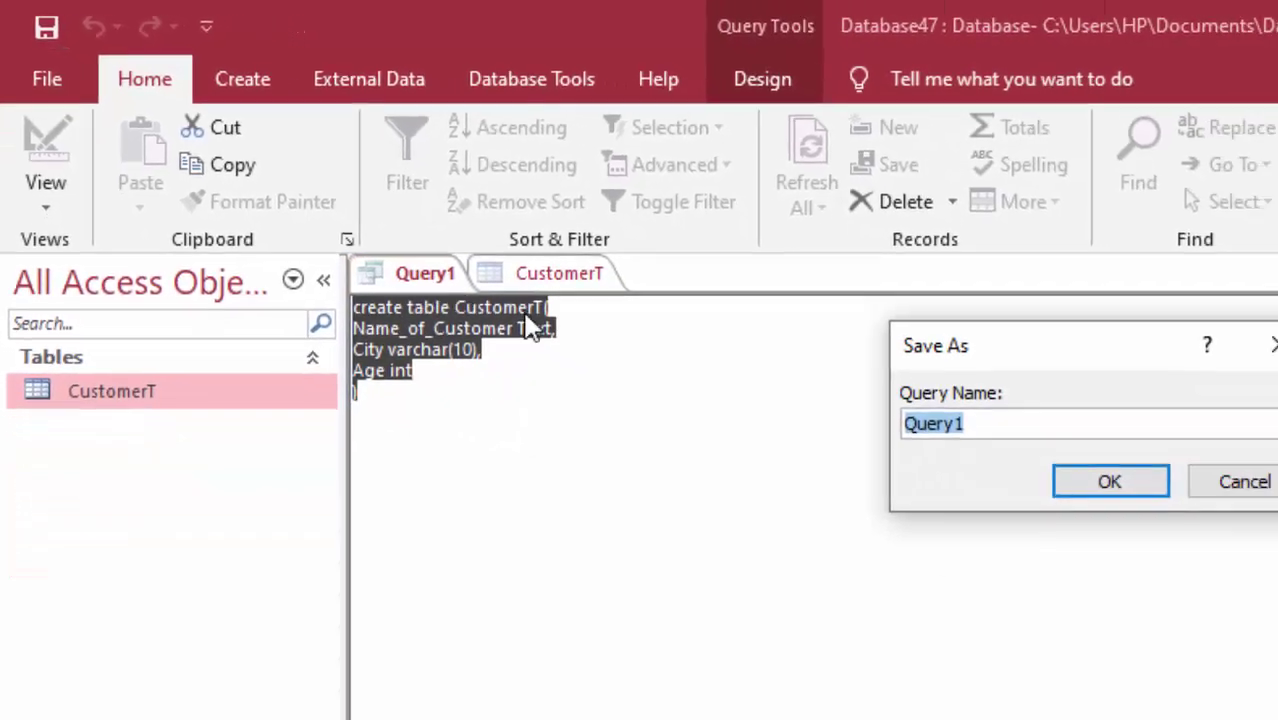
click(1073, 458)
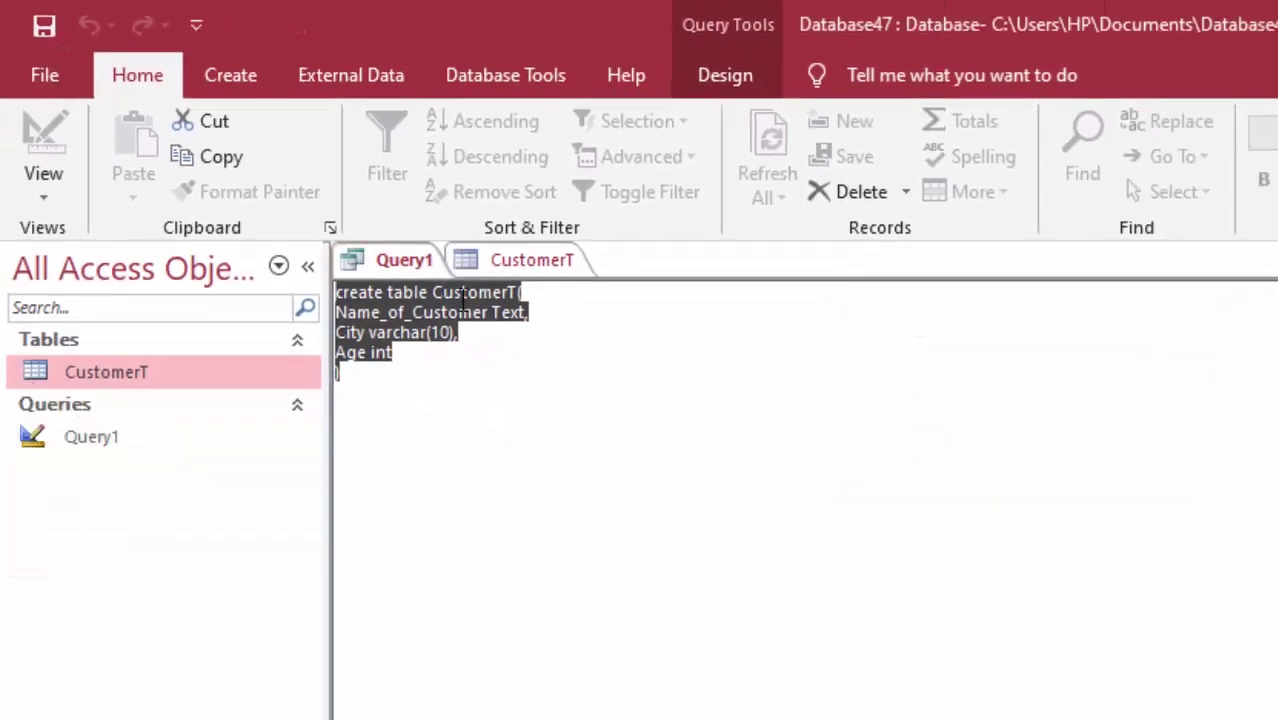
right_click(362, 268)
click(420, 318)
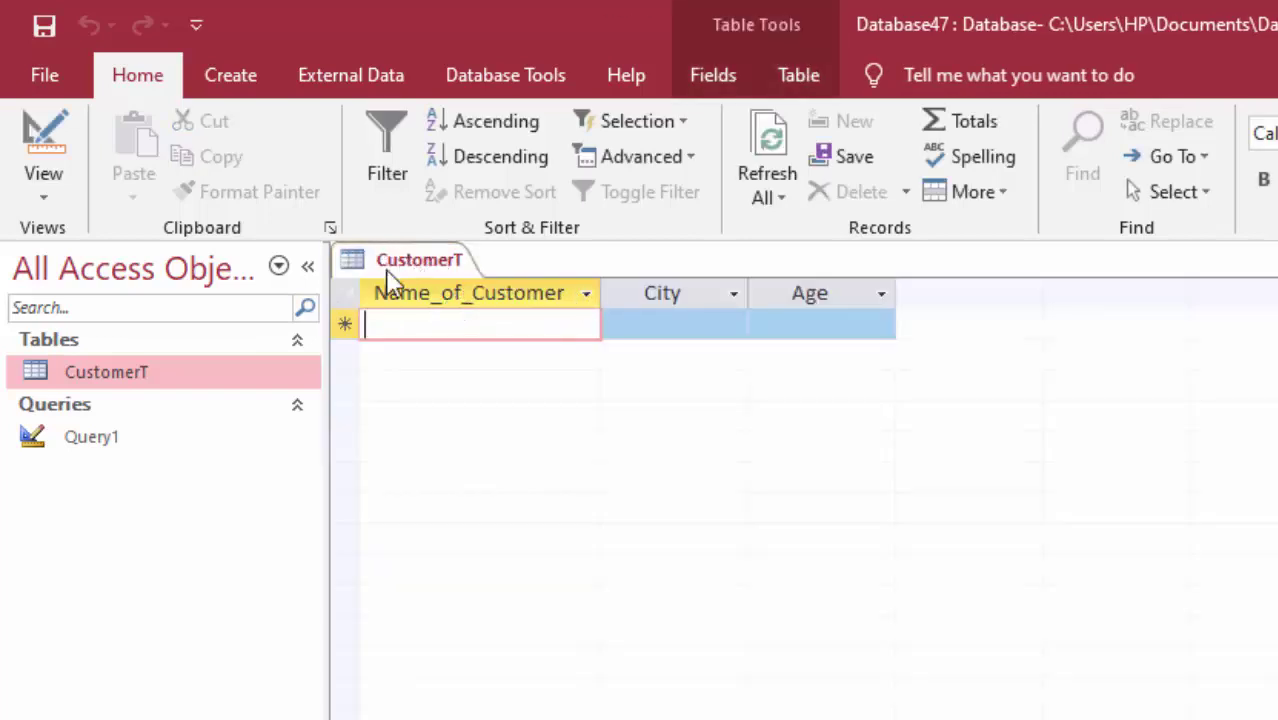
click(238, 80)
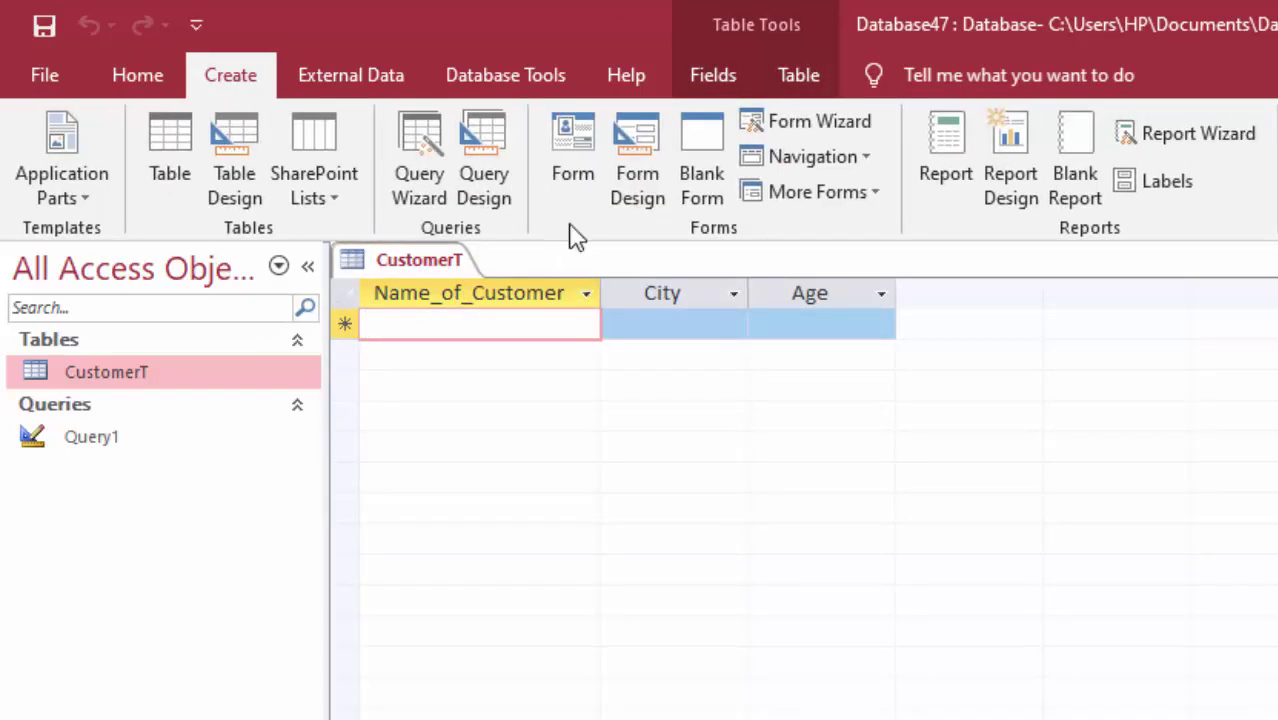
Step: Create another Query Design query with no tables and switch it to SQL View
click(487, 155)
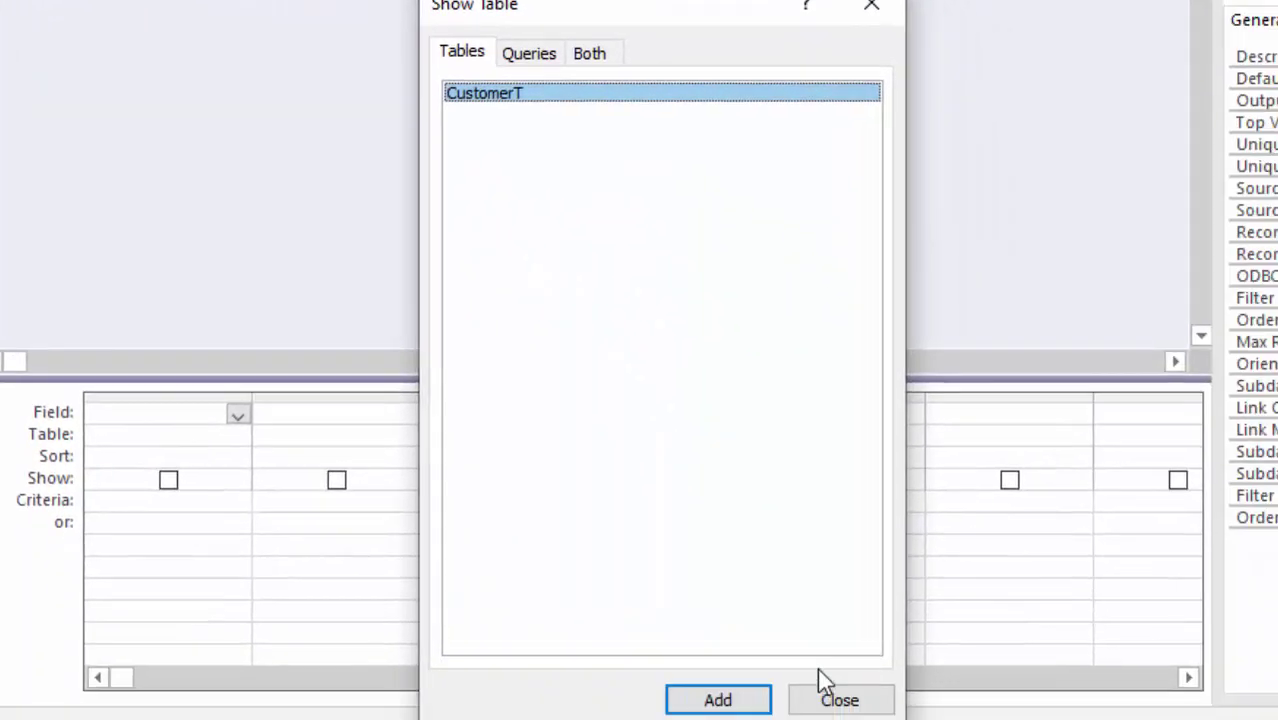
click(838, 697)
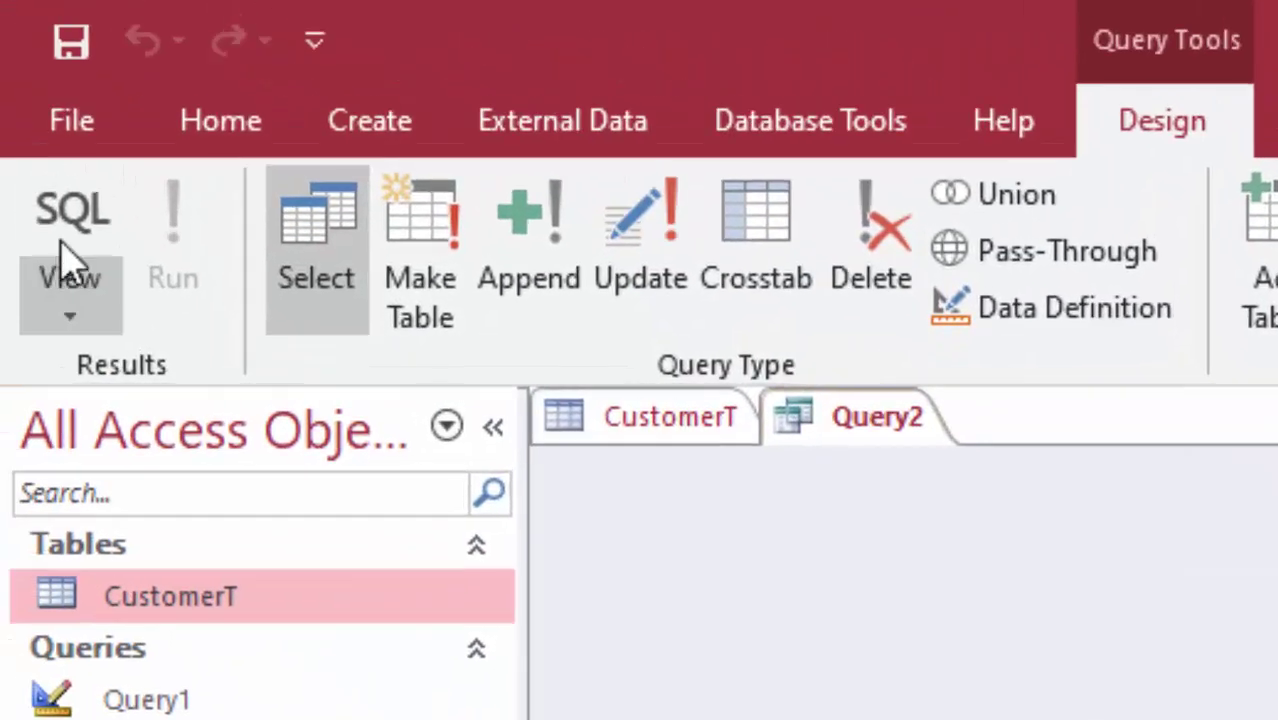
click(72, 212)
Step: Replace SELECT; with 'insert into CustomerT(', correcting a mistyped letter
key(Delete)
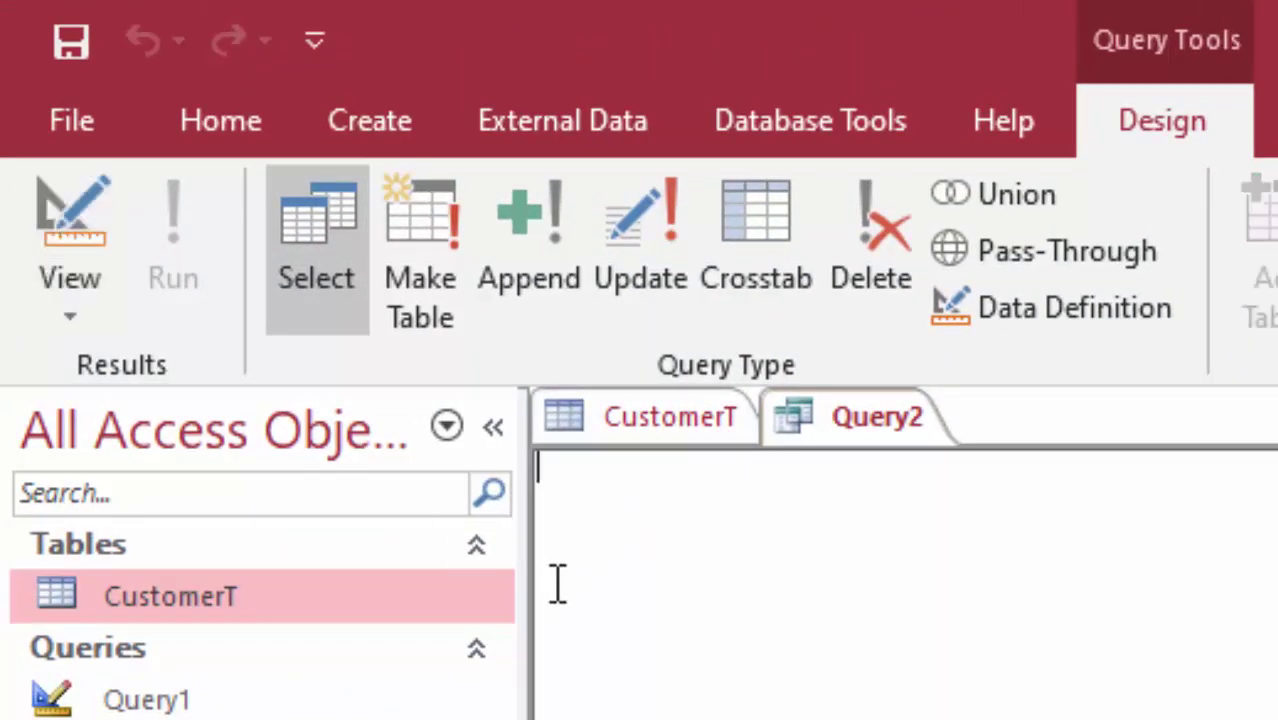
text(i)
text(n)
text(sert )
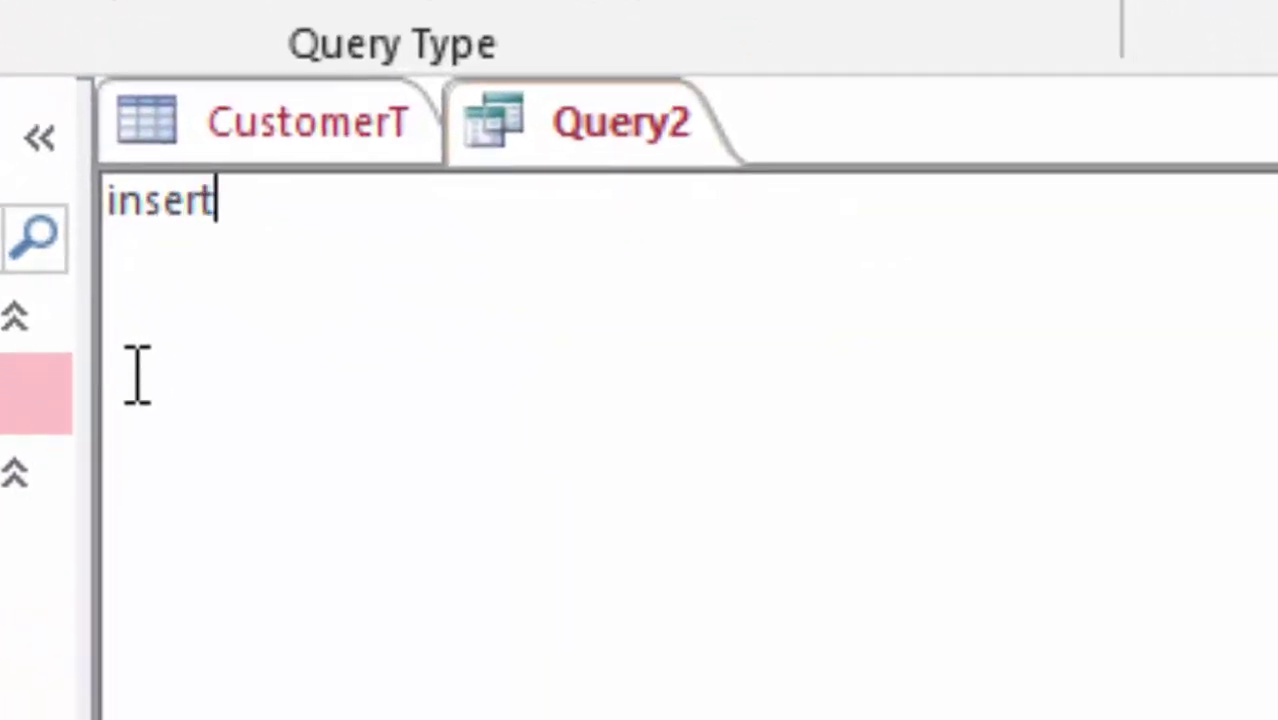
text(int)
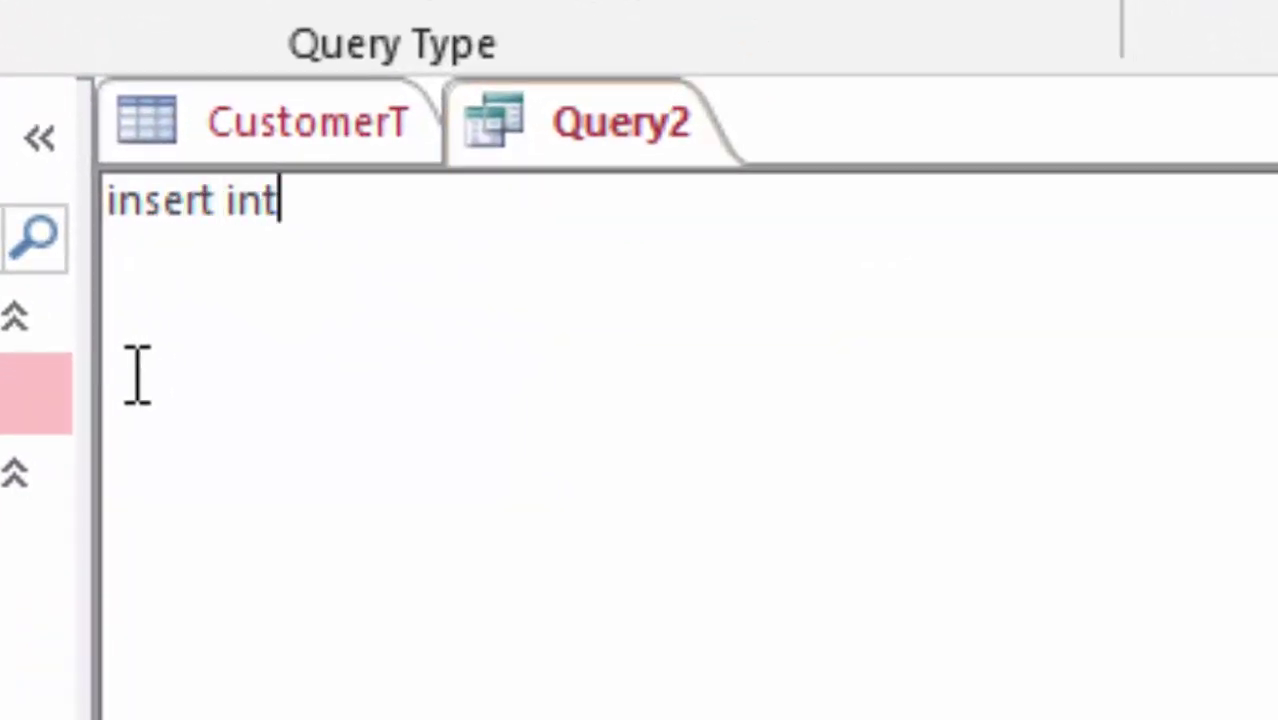
text(o)
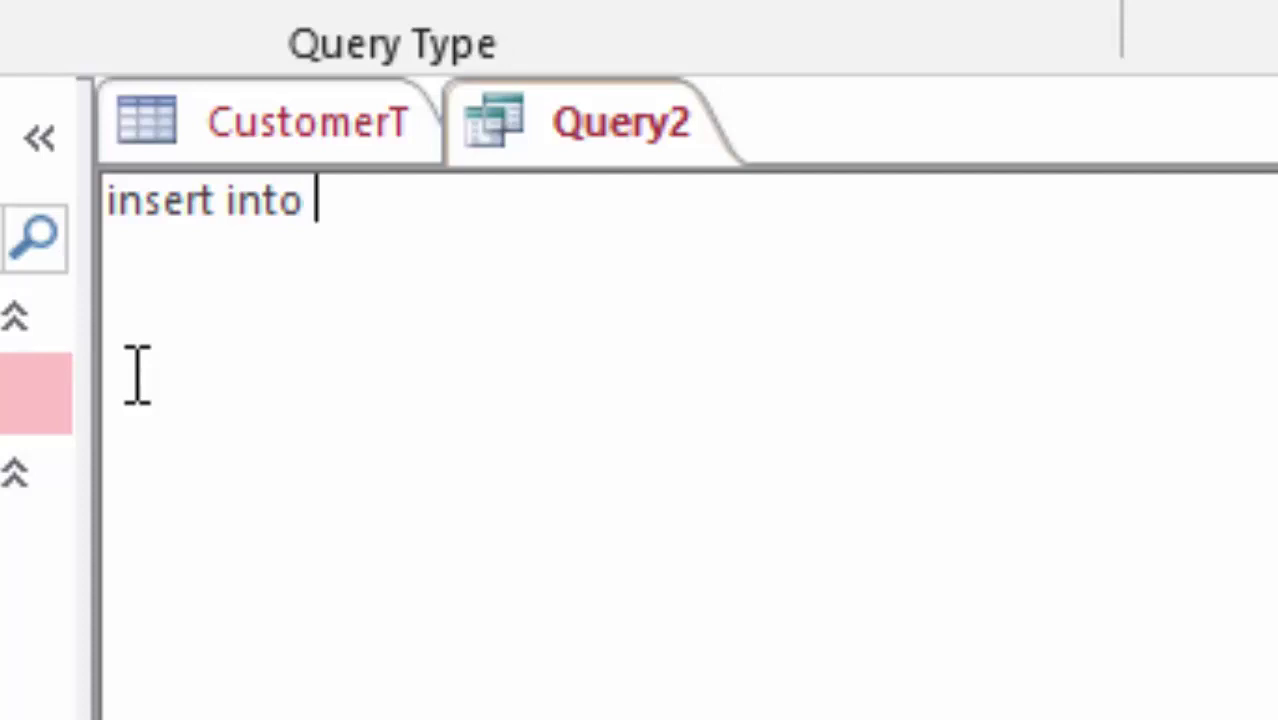
text(Cust)
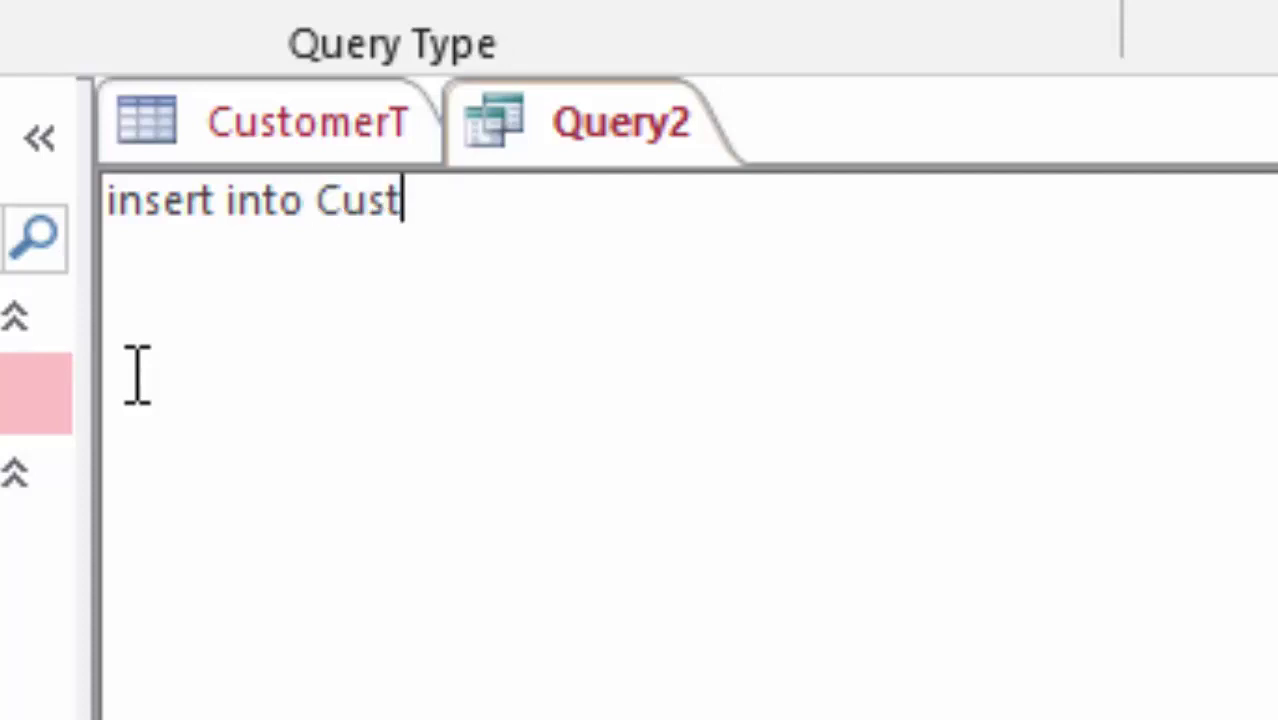
text(ome)
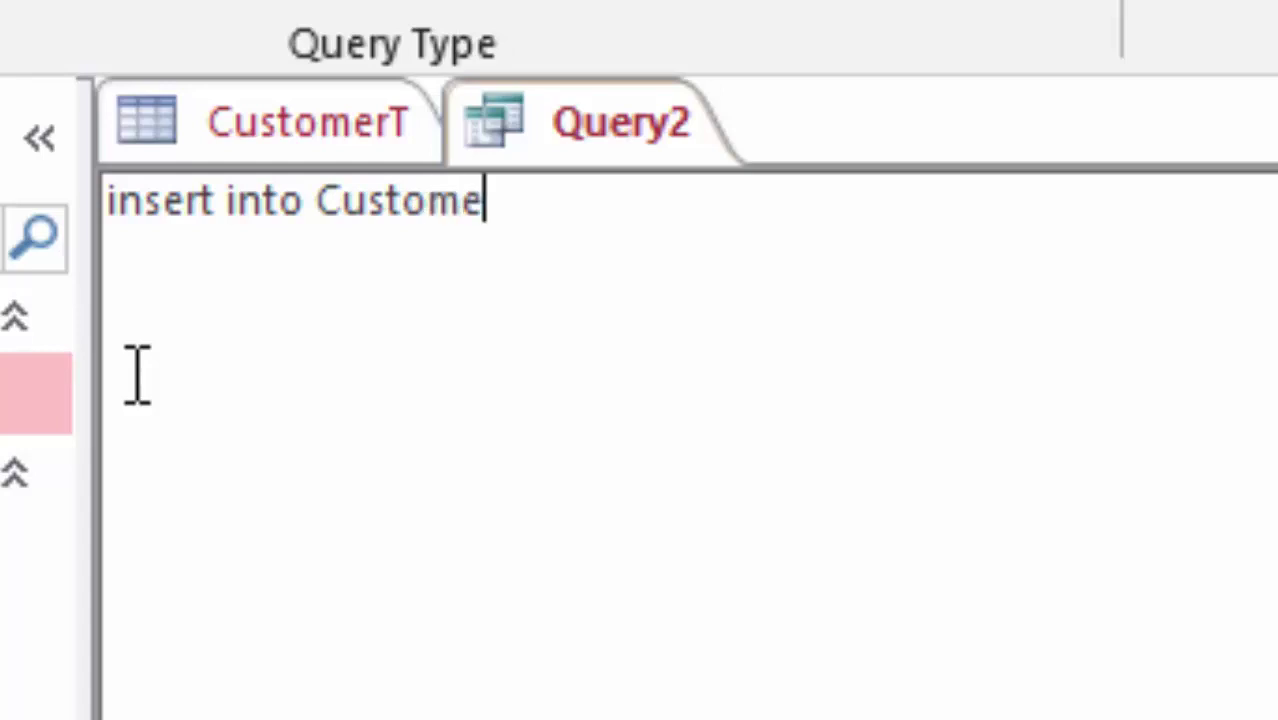
text(rT)
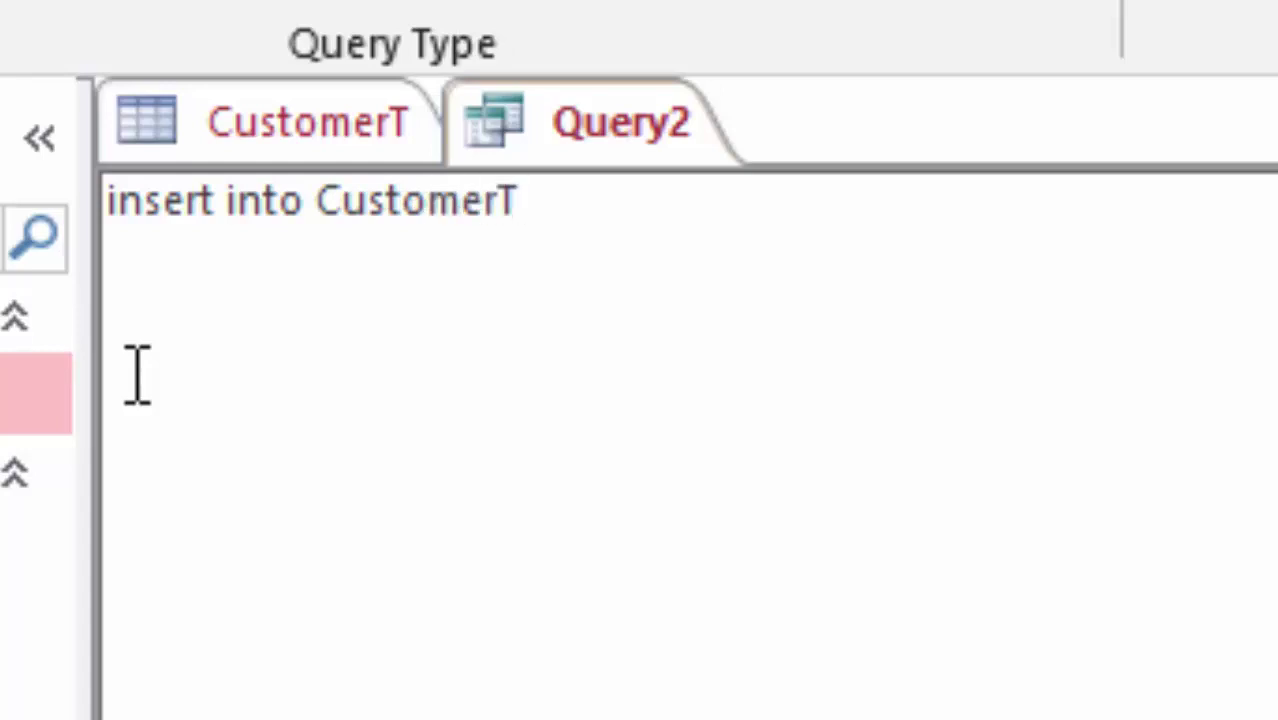
text(()
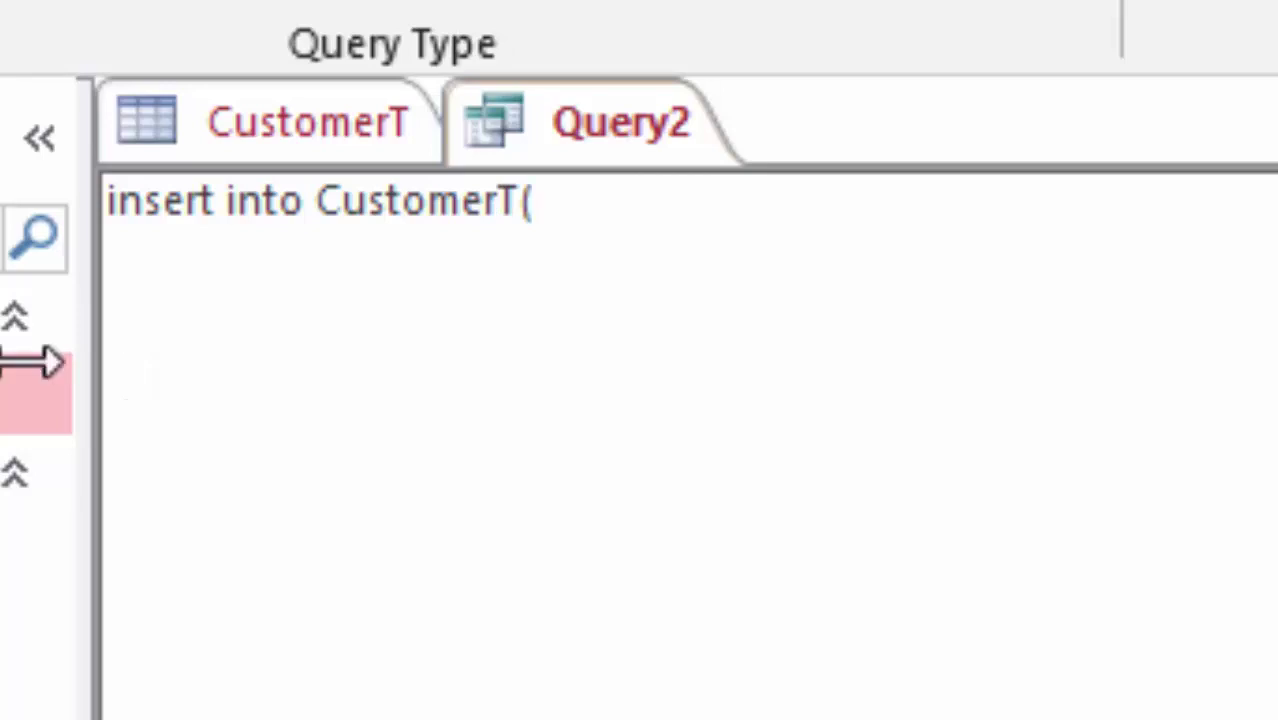
Step: Check CustomerT's column names, then list Name_of_Customer, City, Age in the INSERT statement
click(352, 100)
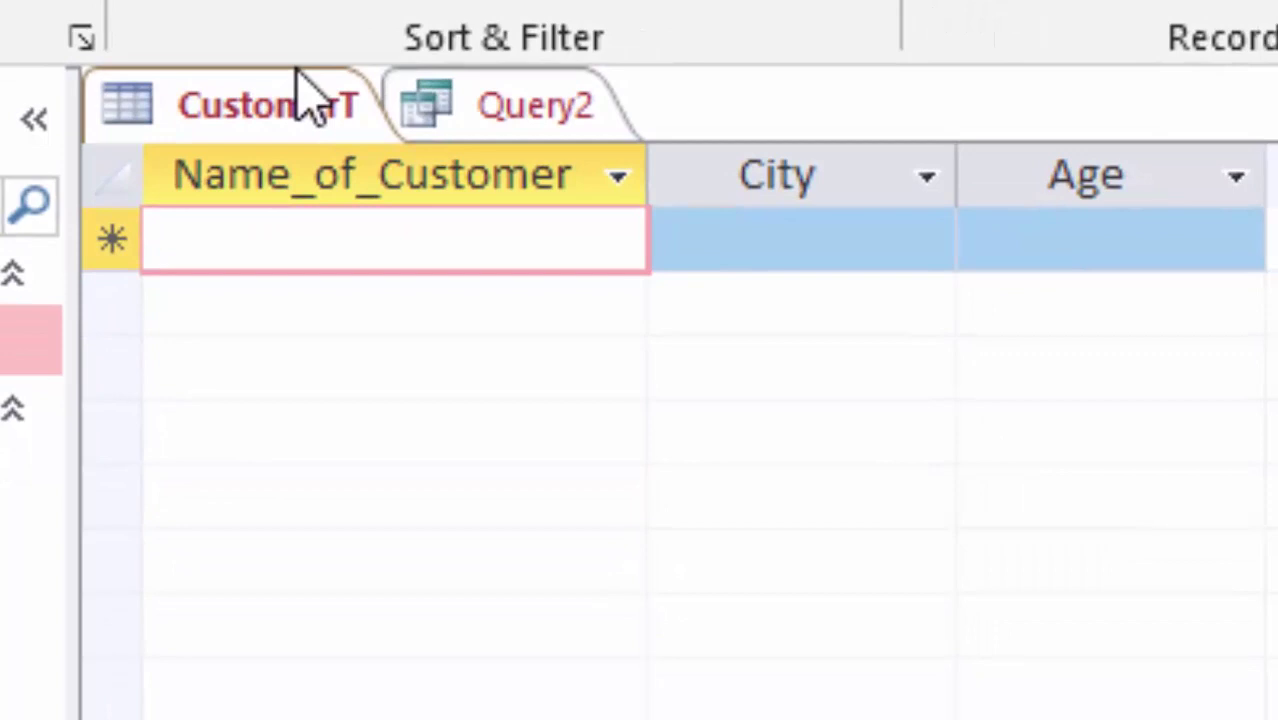
click(474, 112)
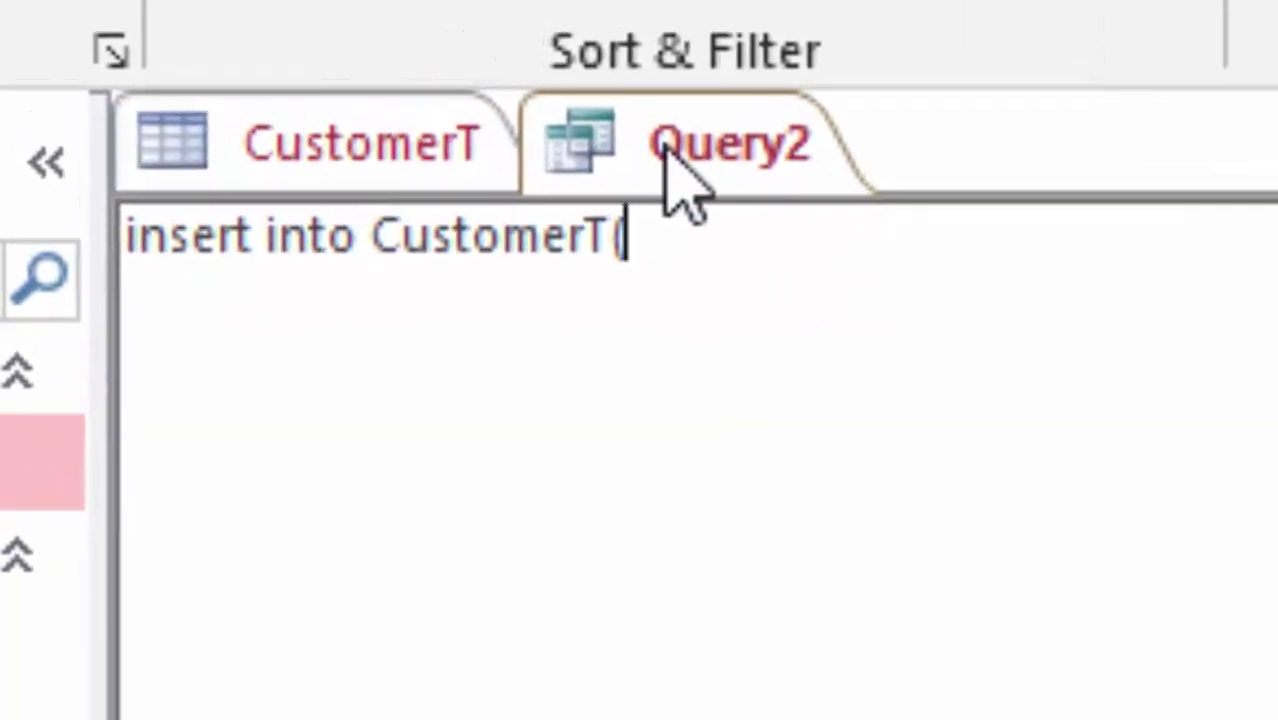
text(Name)
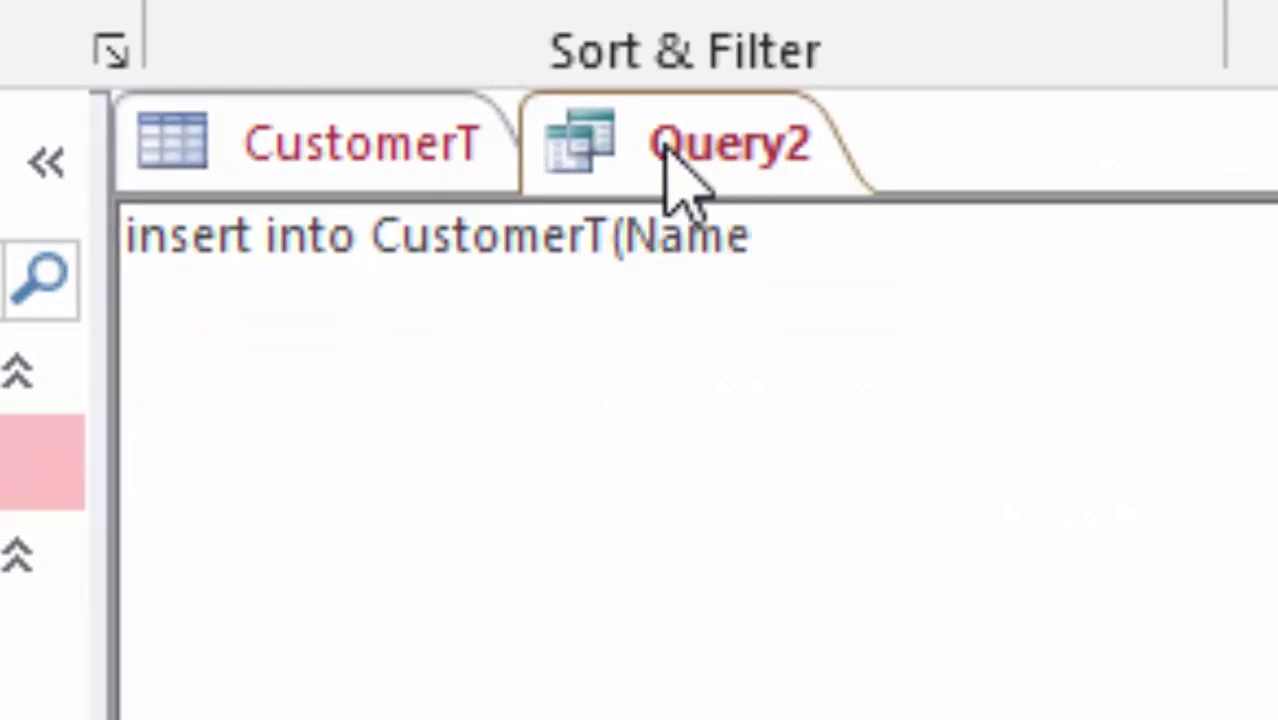
text(_of)
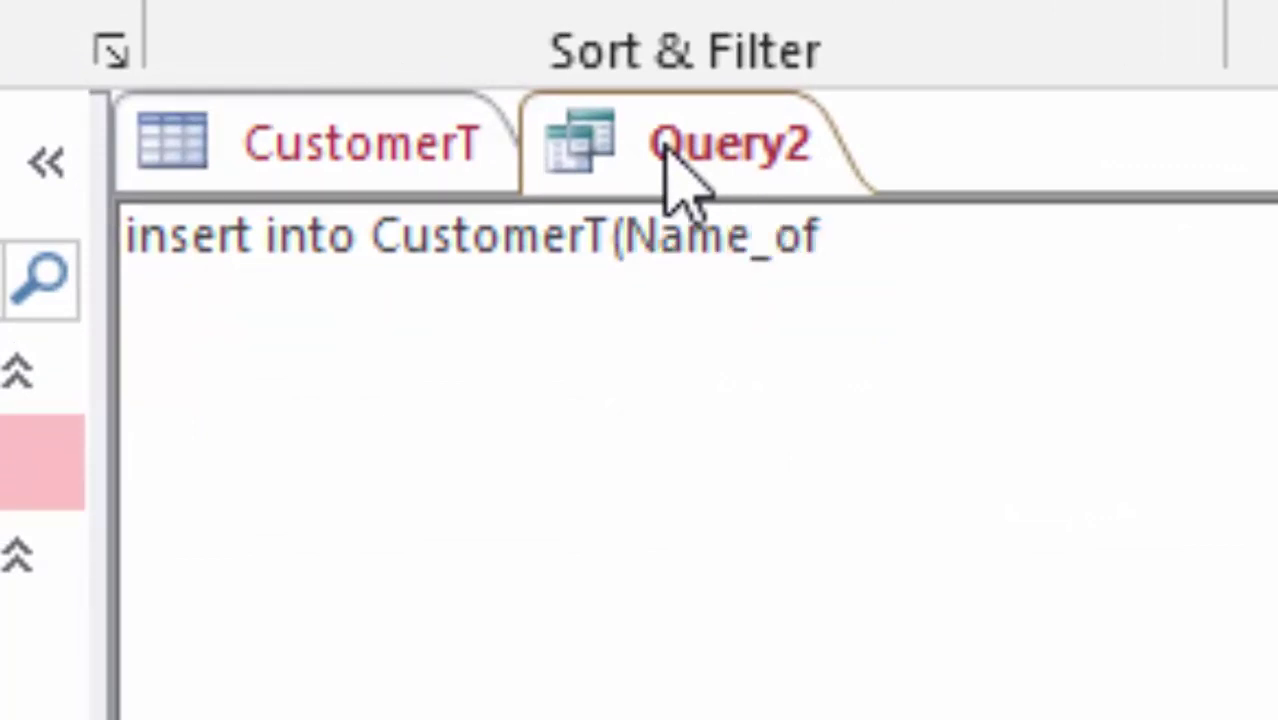
text(_Cu)
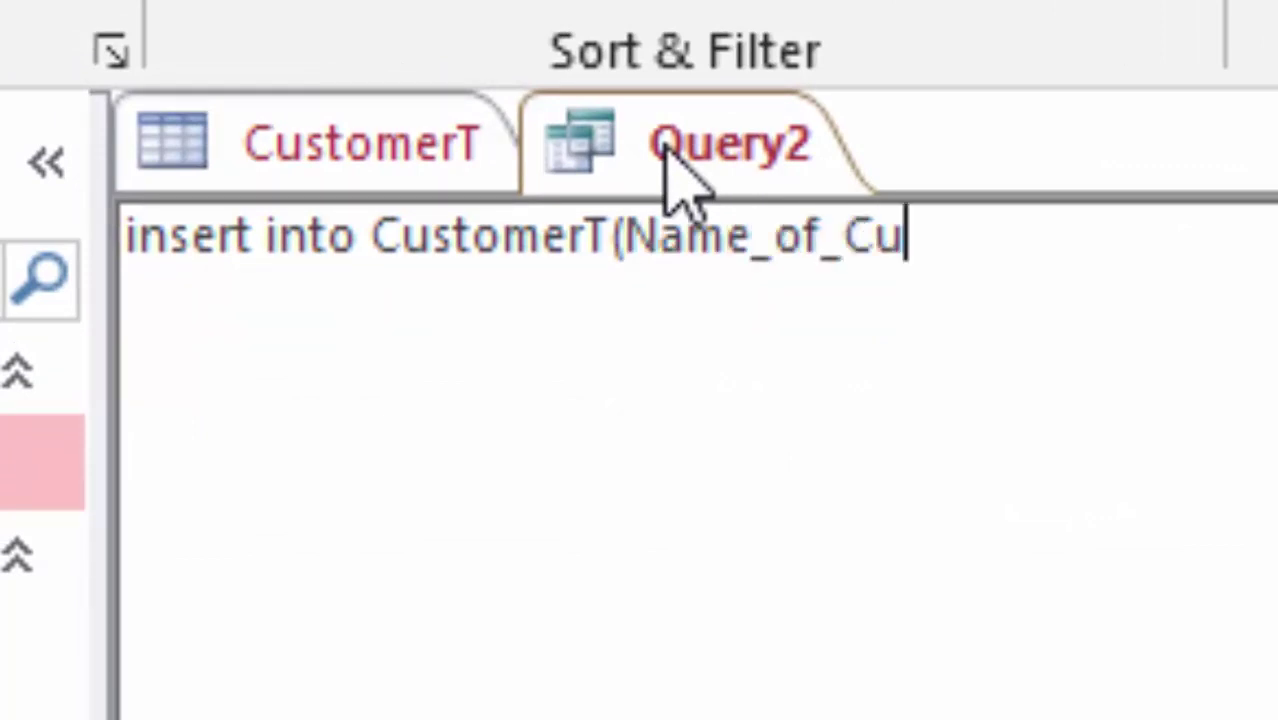
text(stome)
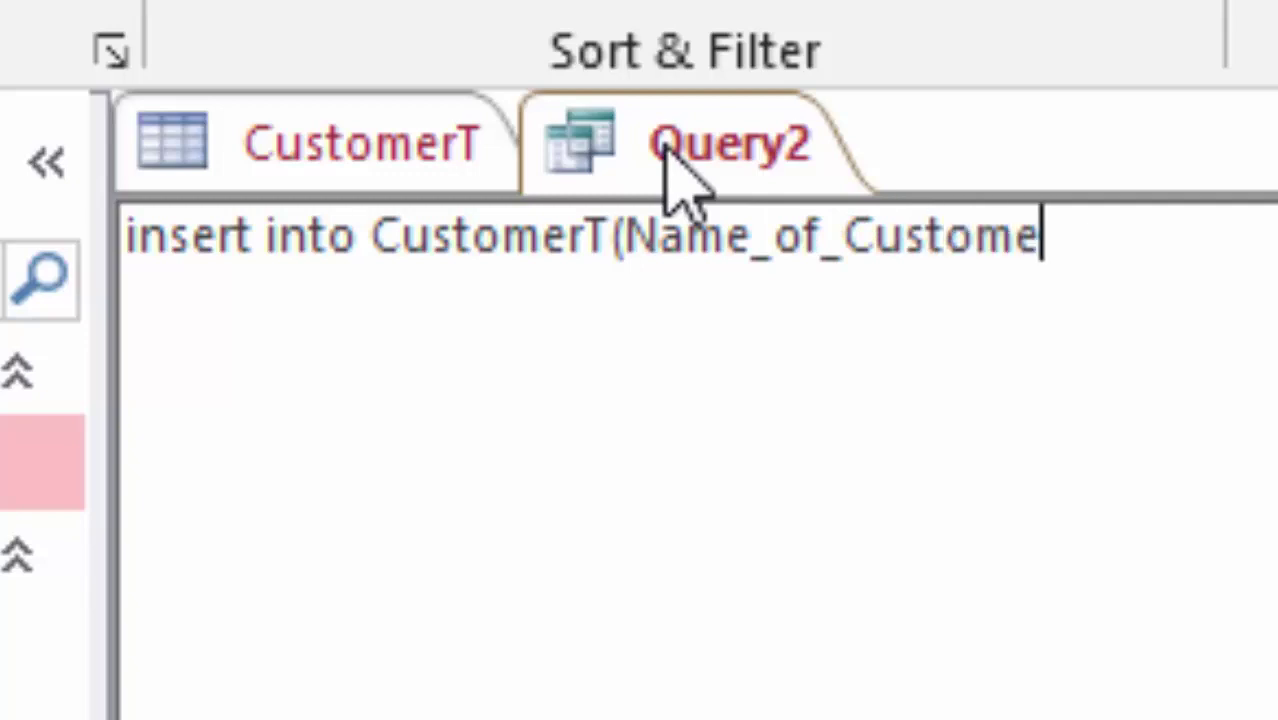
text(r)
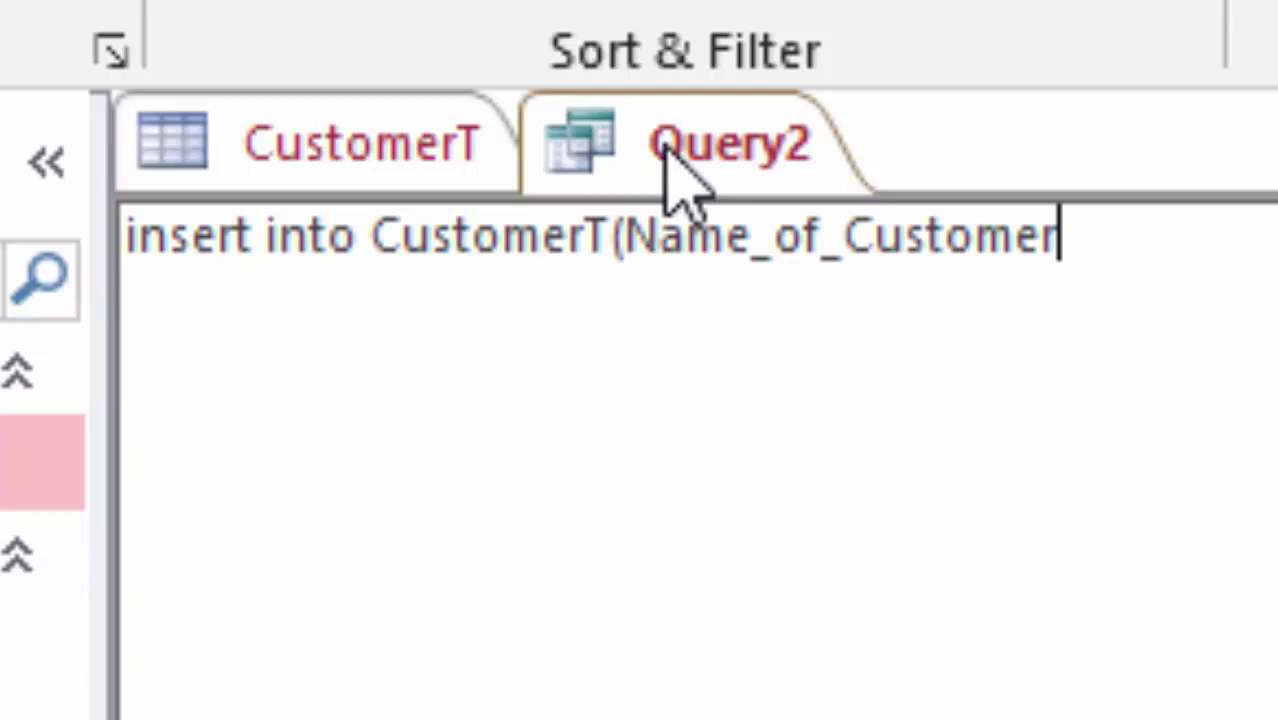
text(,)
text(Cit)
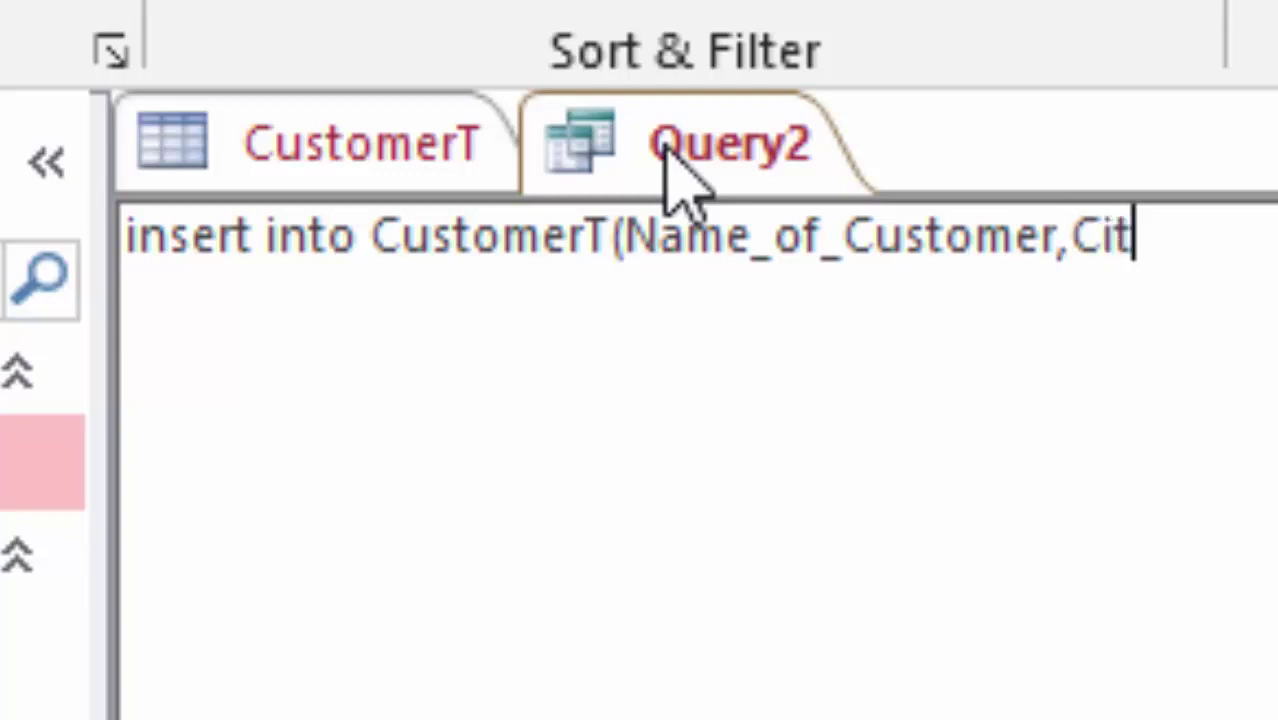
text(y,)
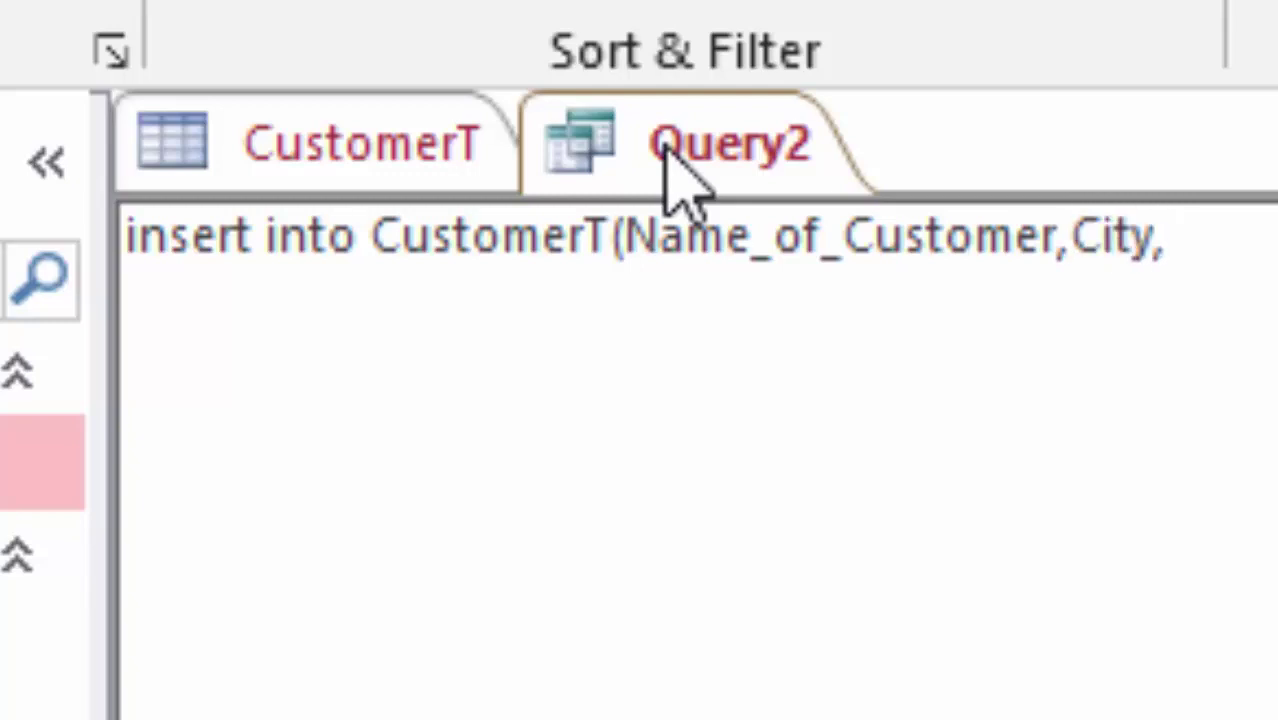
text(Age))
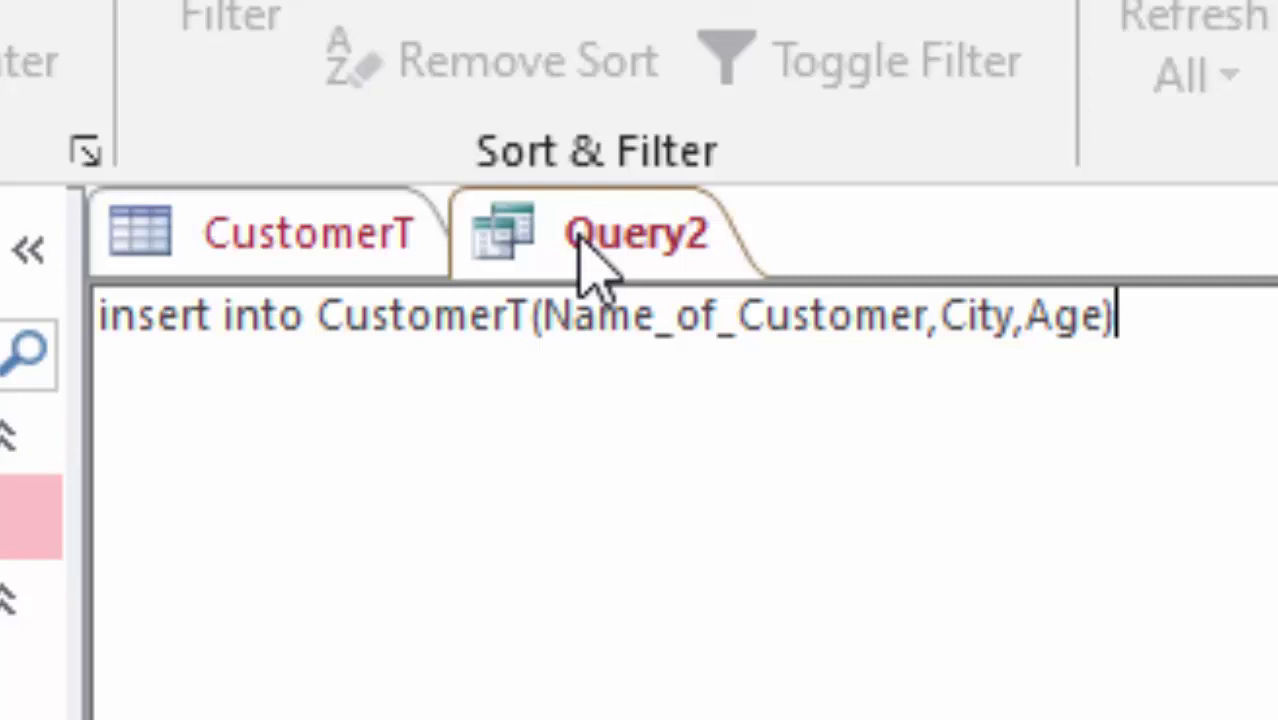
Step: Add the values clause with the customer's name, city and '23', fixing the missing quote
text(va)
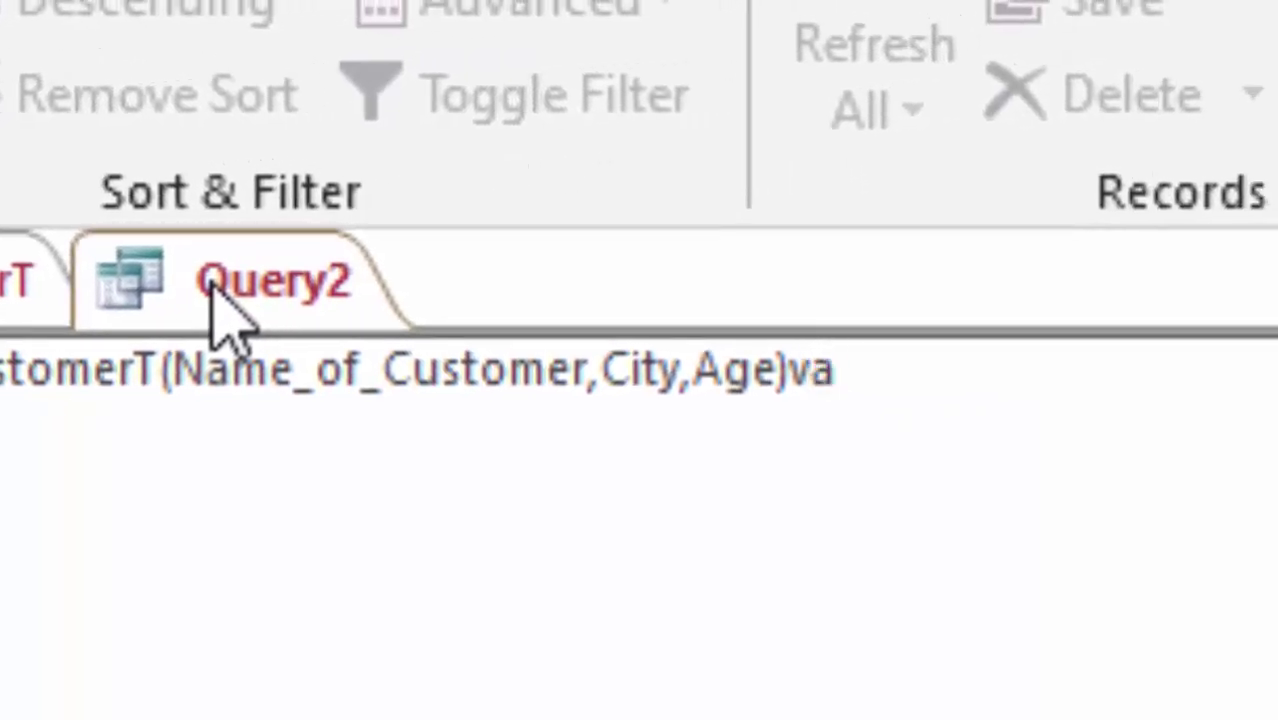
text(lues)
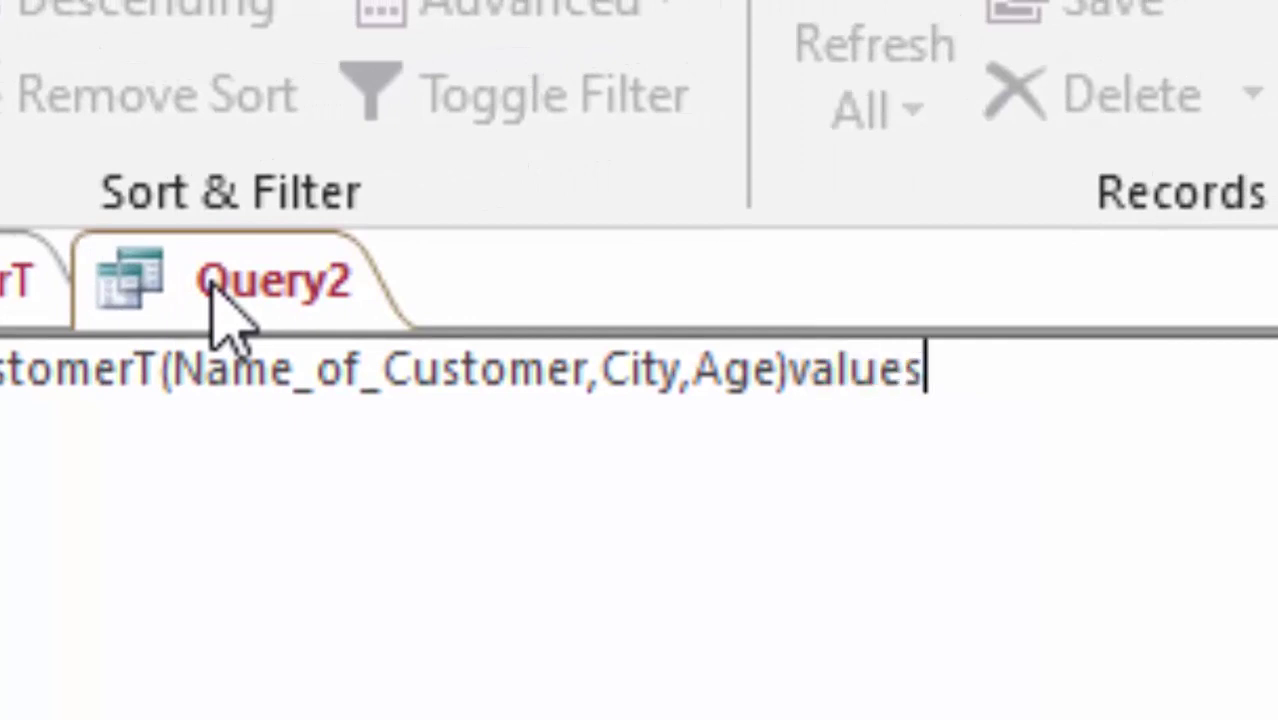
text(()
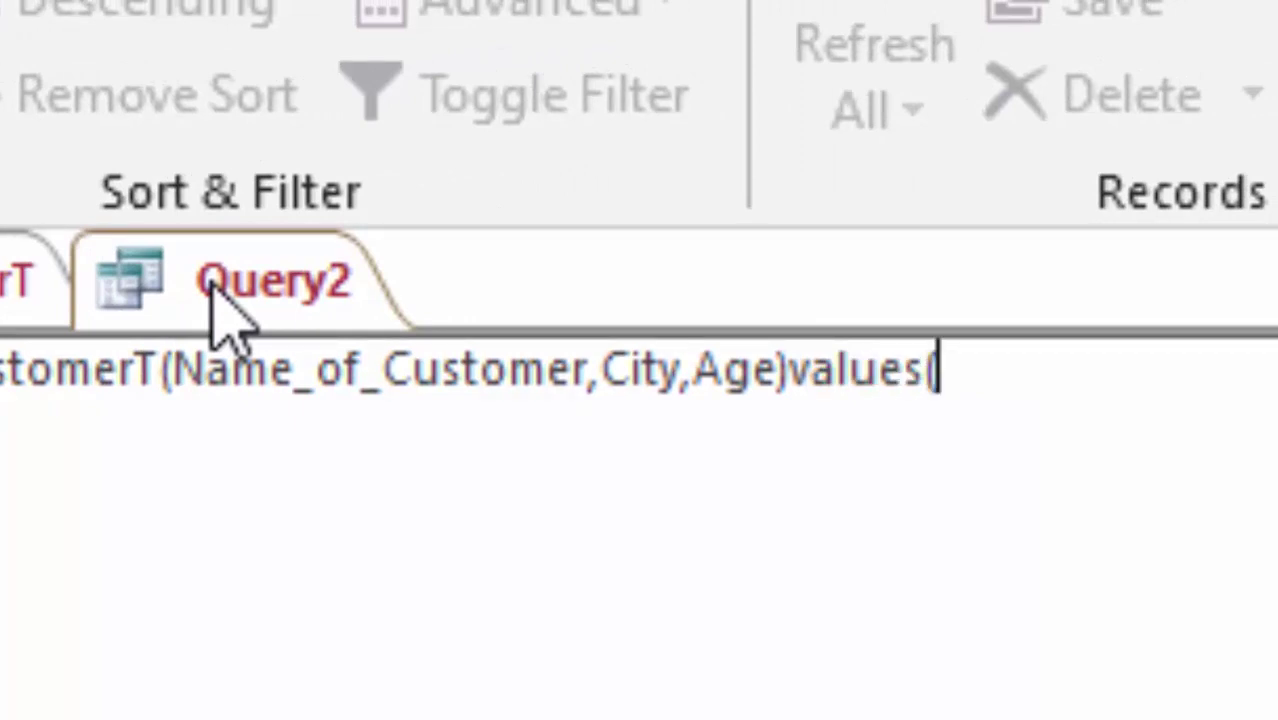
text(')
text(Moha)
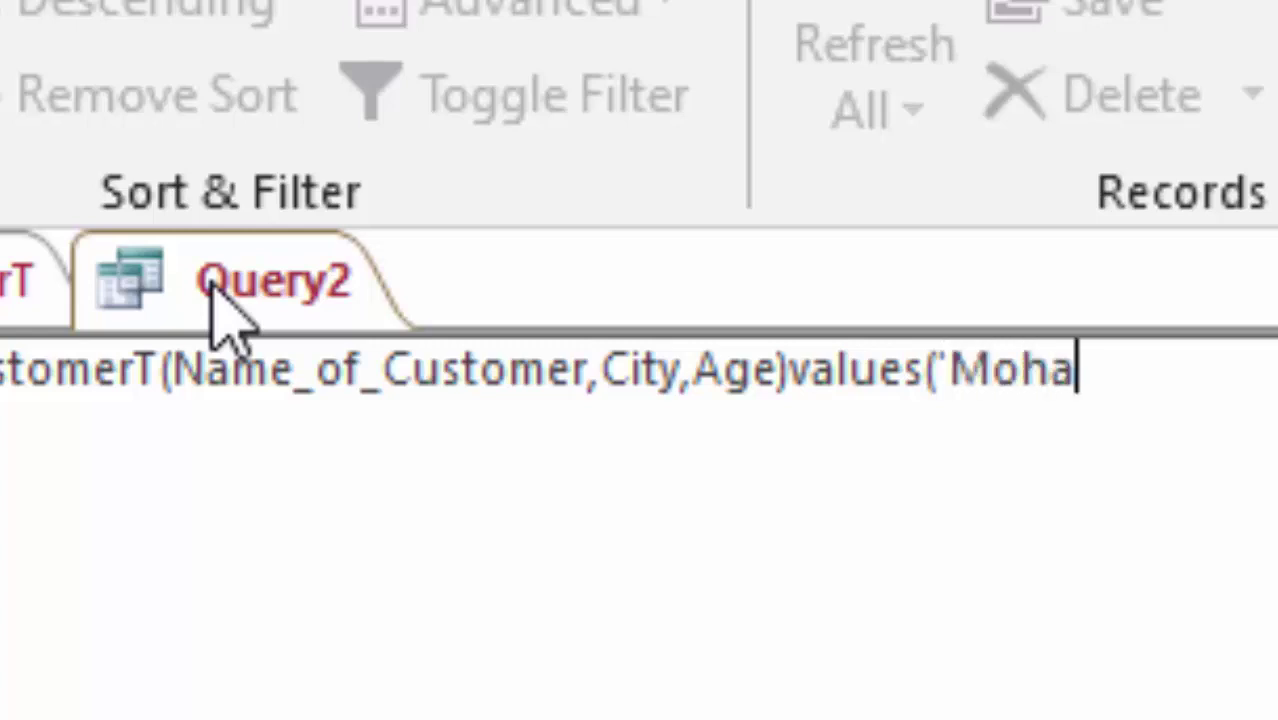
text(n')
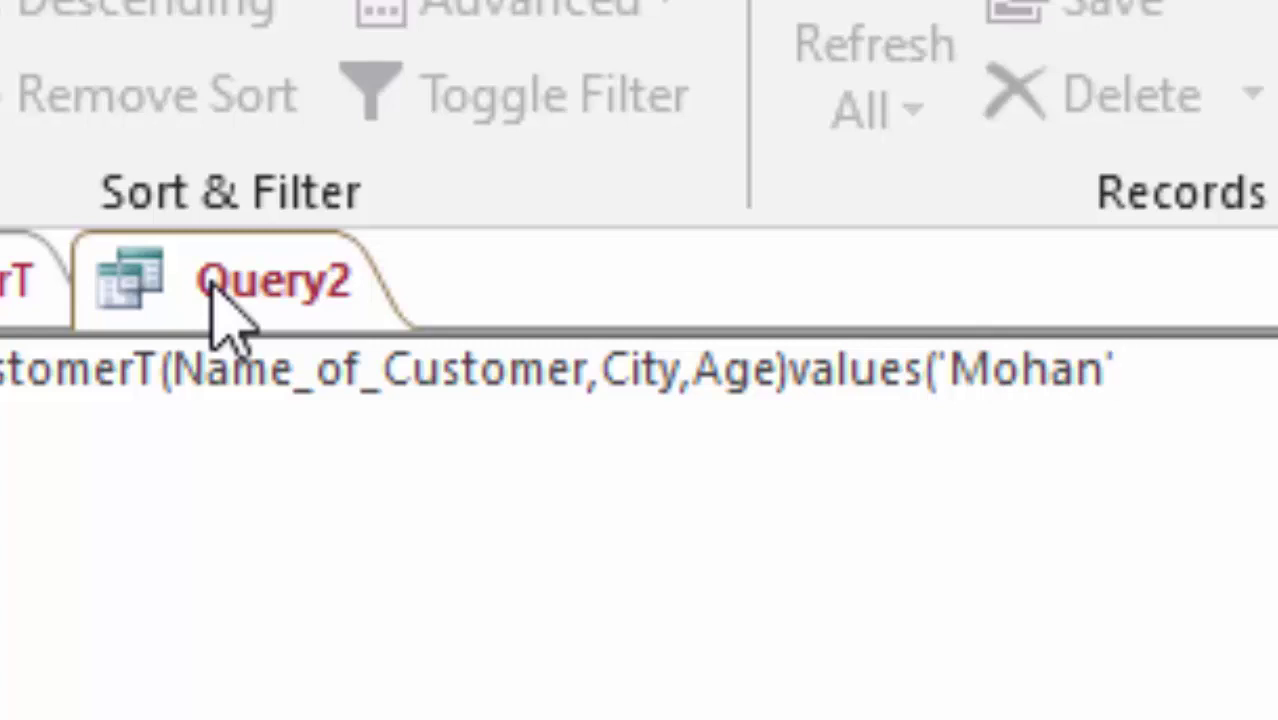
text(,)
text('De)
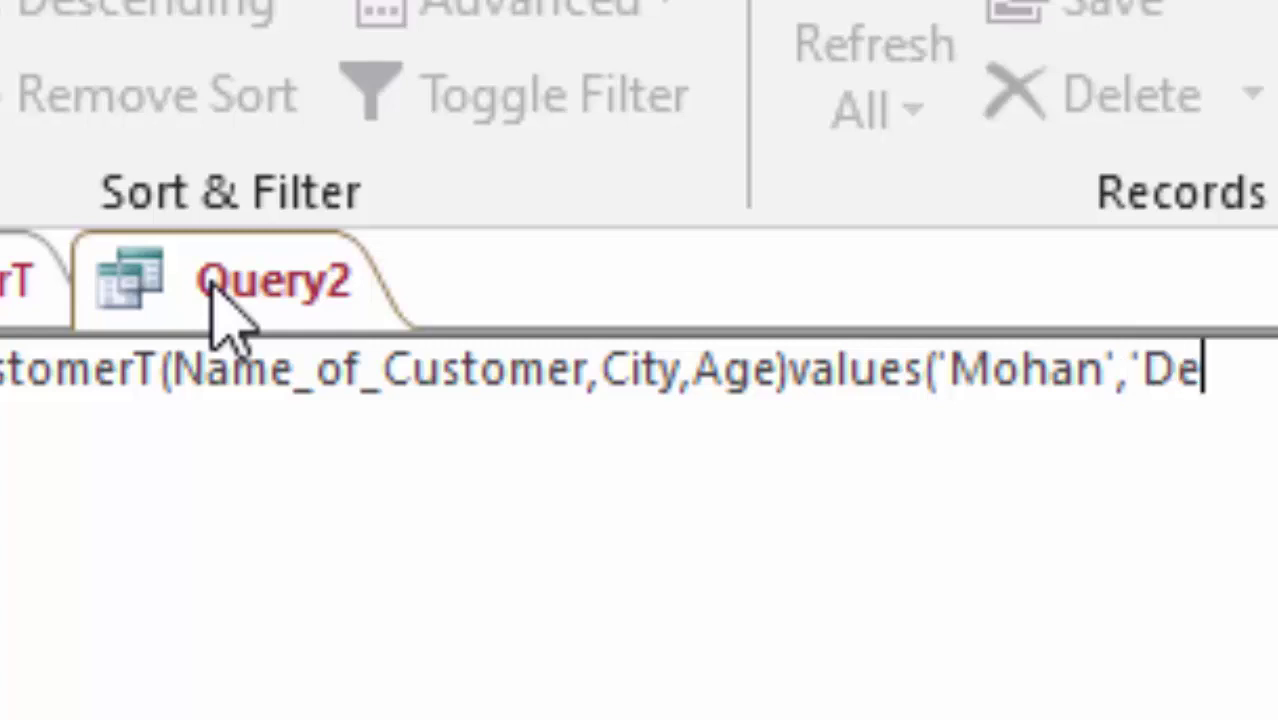
text(o)
text(r)
text(i)
text(a)
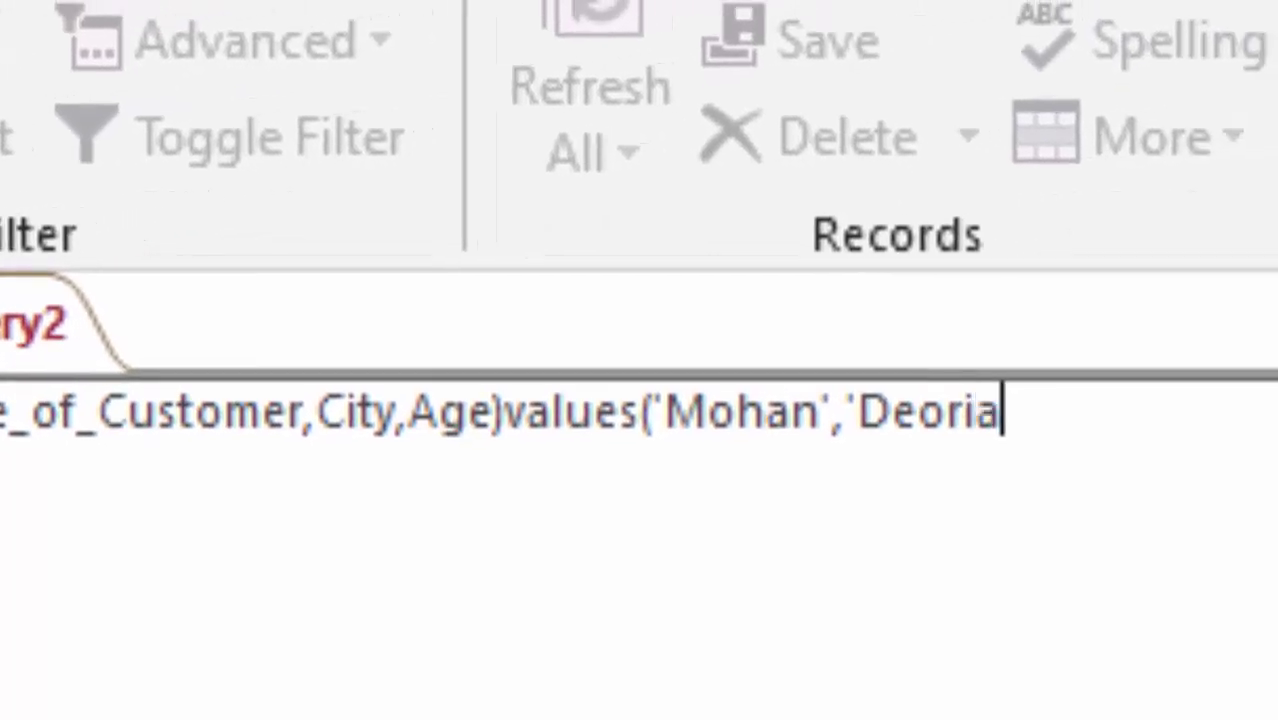
text(')
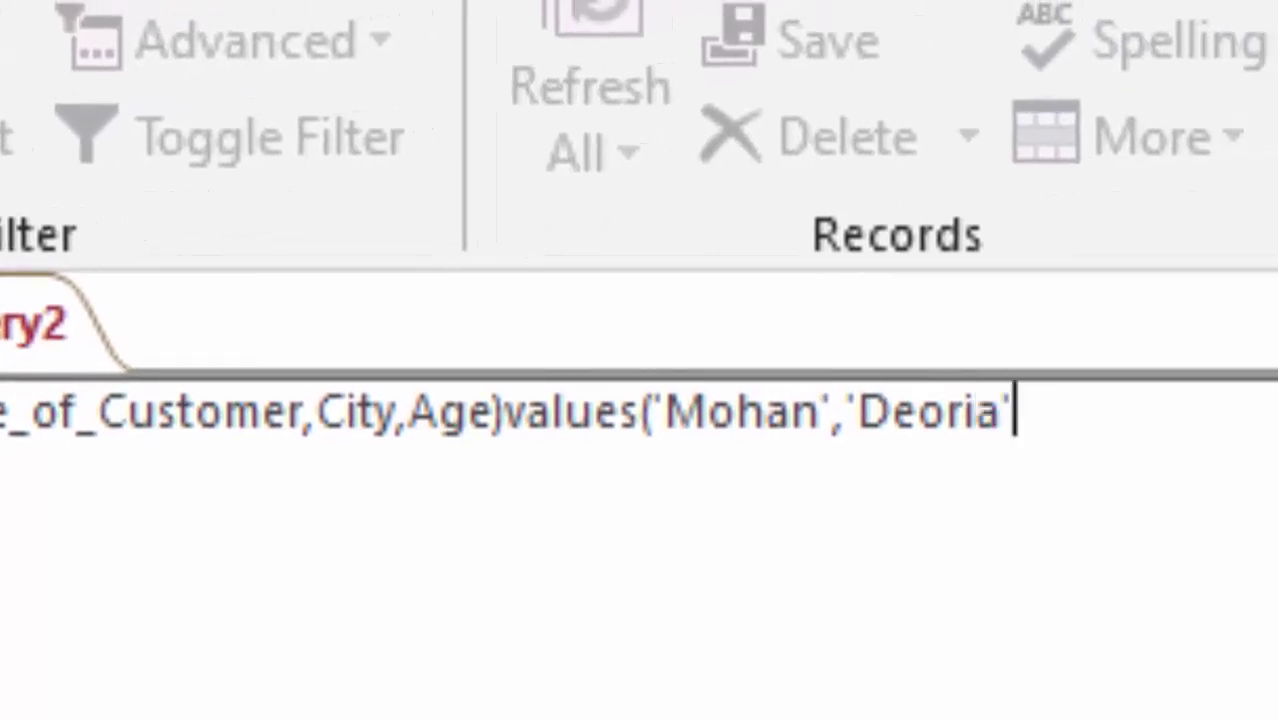
text(,)
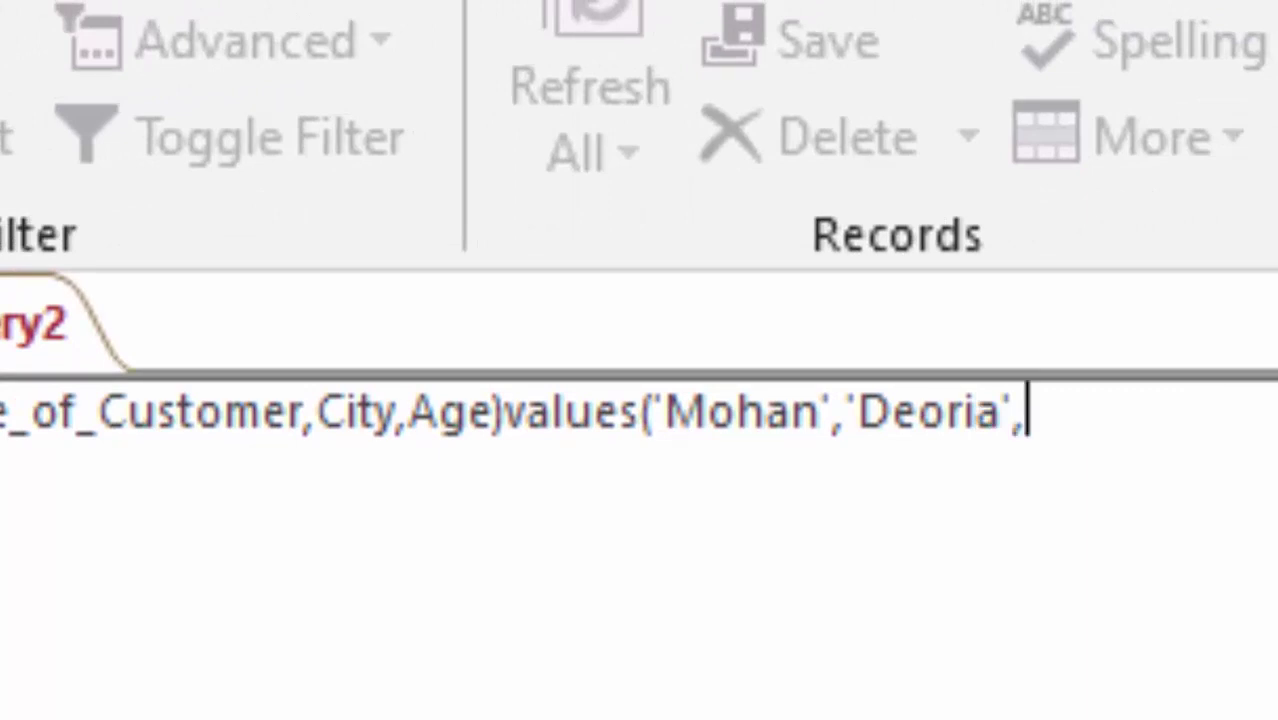
text(23')
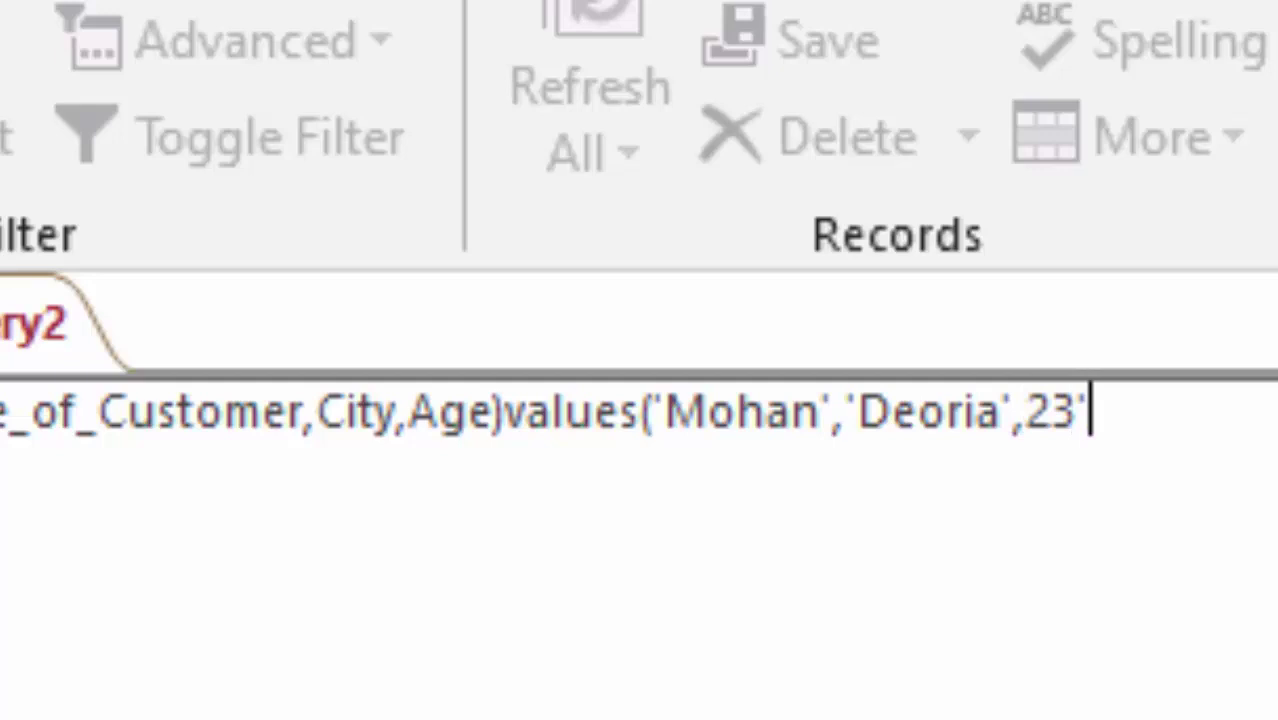
click(1028, 411)
text(')
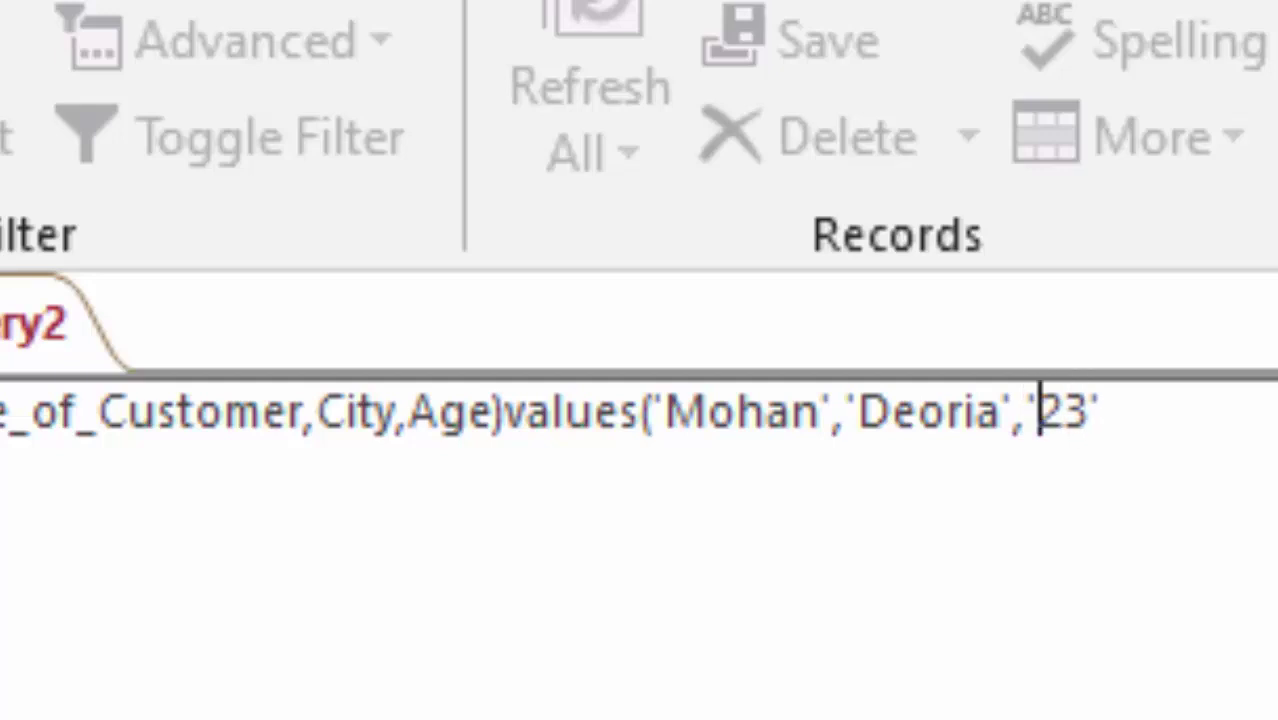
key(Right)
key(Right)
key(Right)
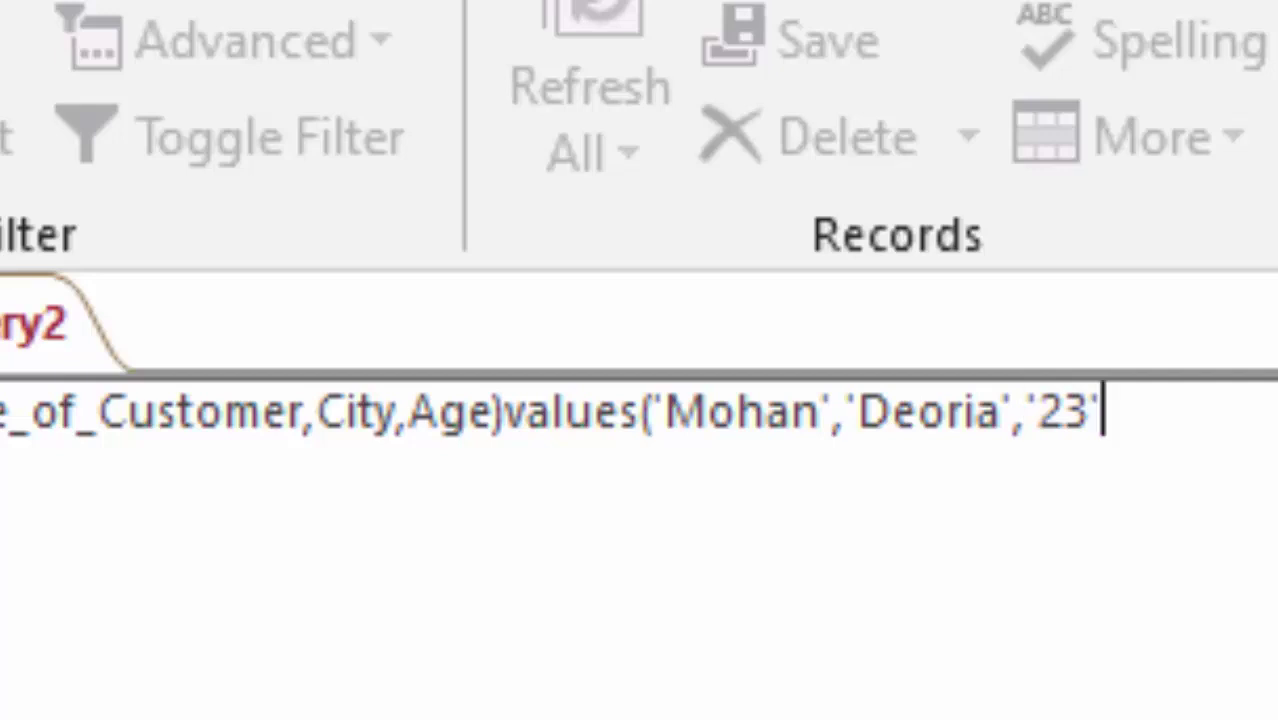
text())
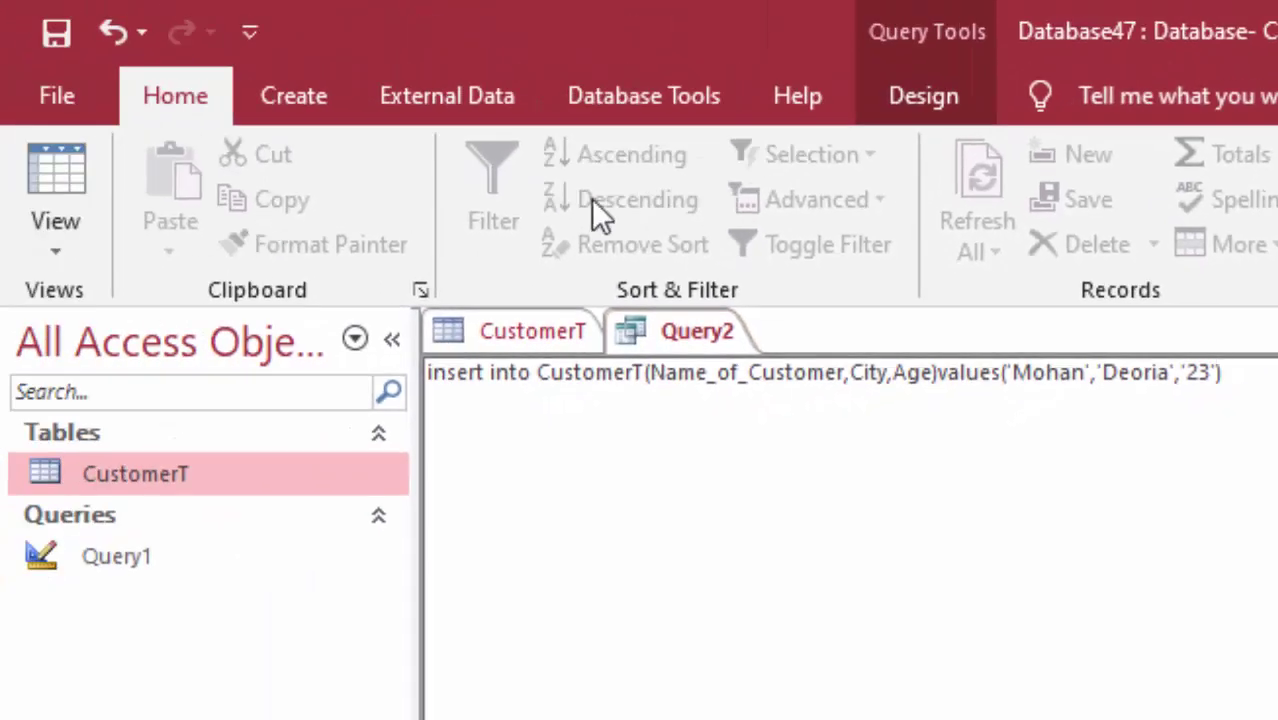
Step: Run the insert query from the Design tab and confirm appending 1 row
click(885, 112)
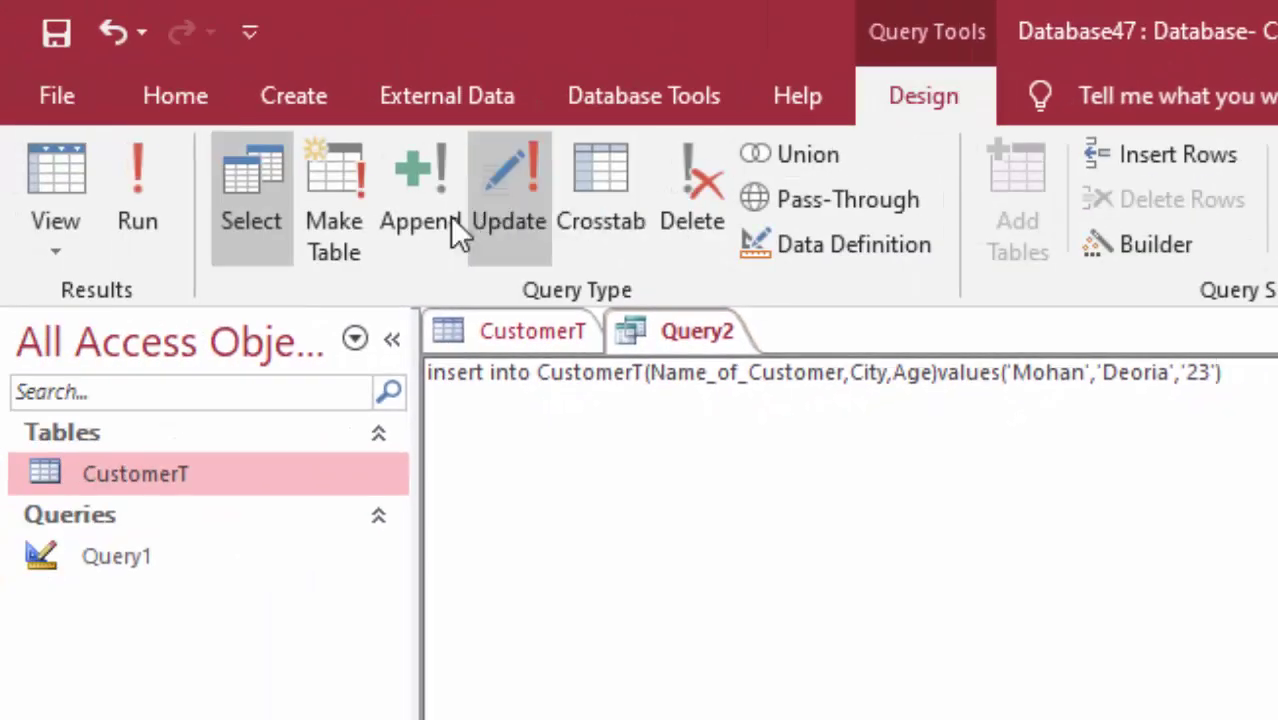
click(157, 174)
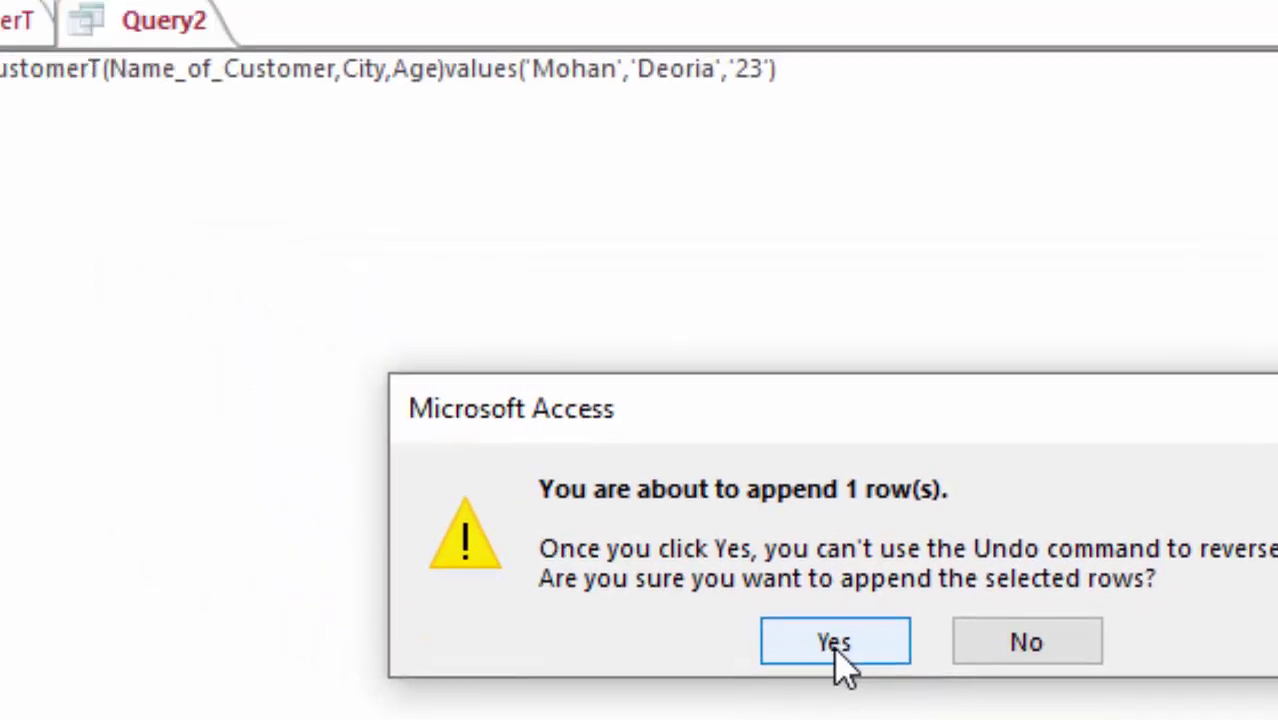
click(835, 643)
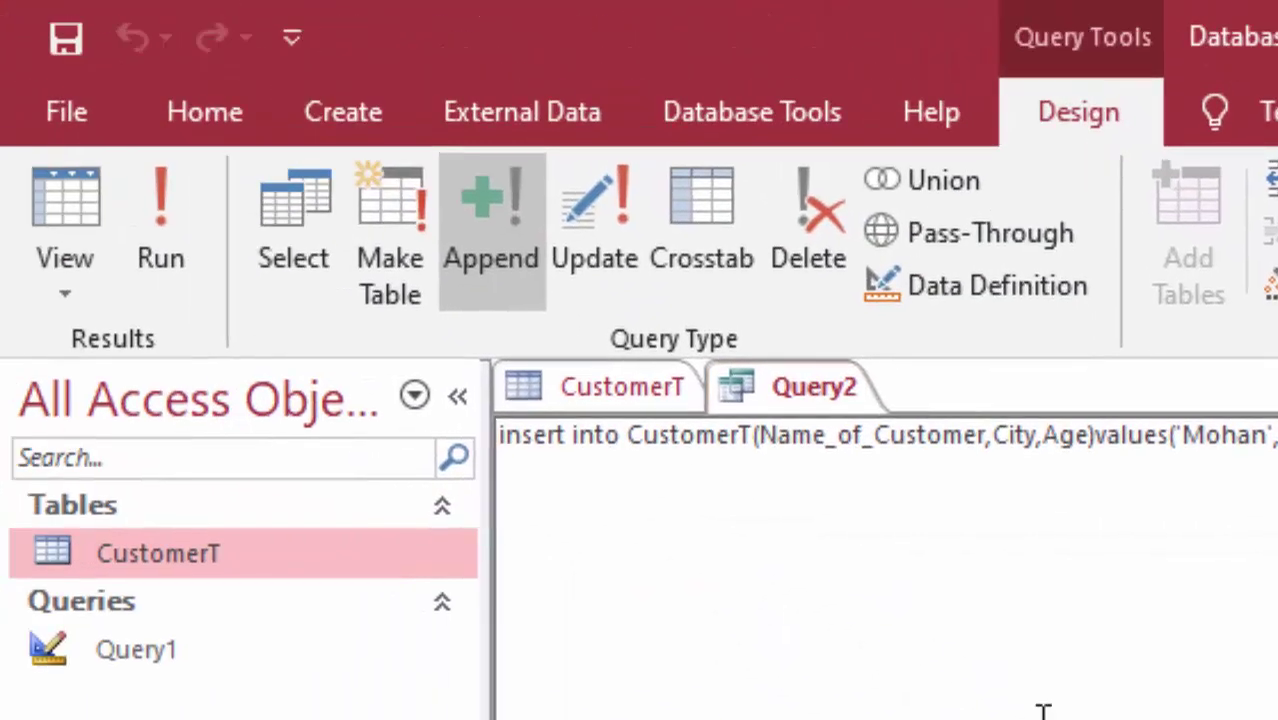
Step: Save and close the CustomerT table
click(606, 400)
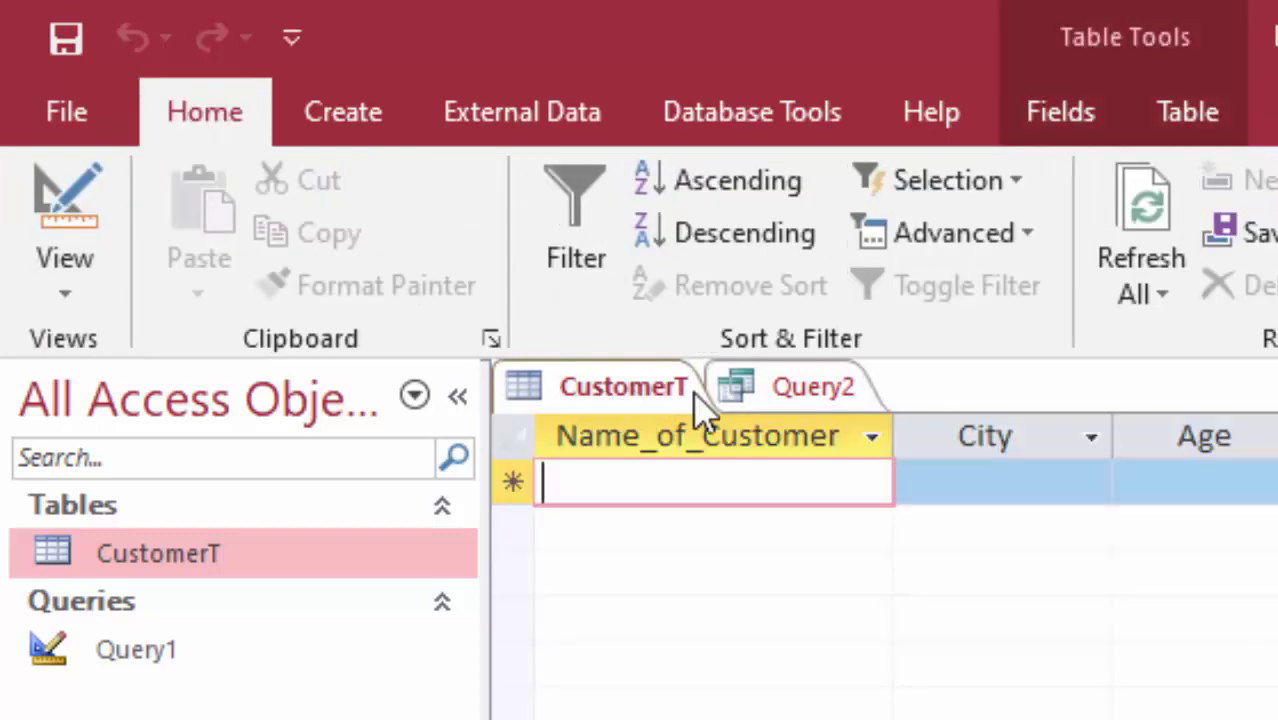
right_click(613, 392)
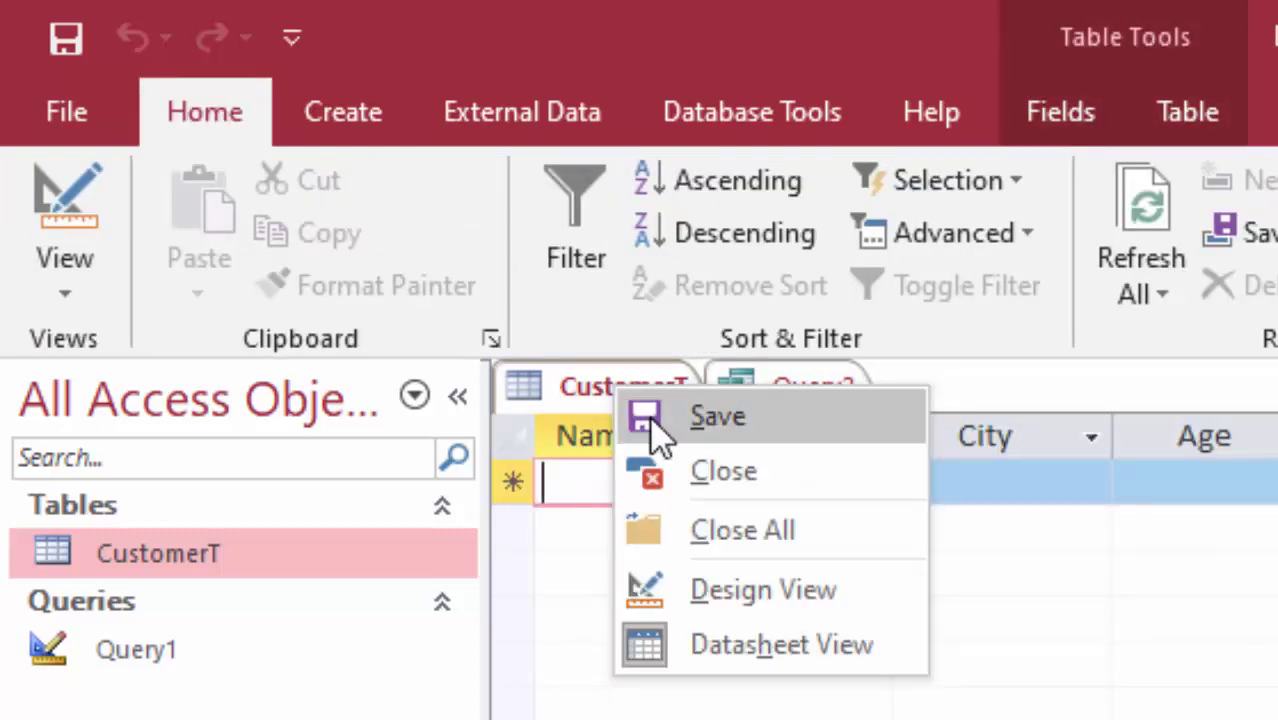
click(649, 415)
right_click(620, 390)
click(665, 462)
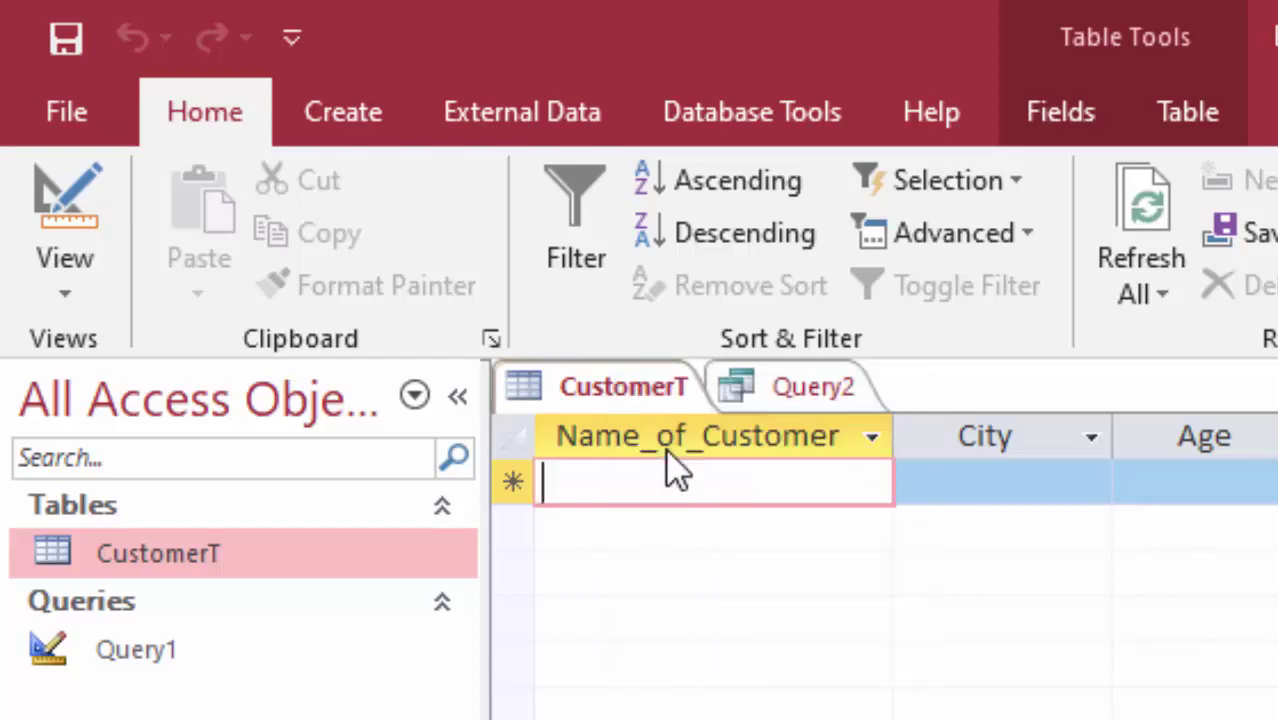
Step: Save the insert query under the name Query2
right_click(606, 400)
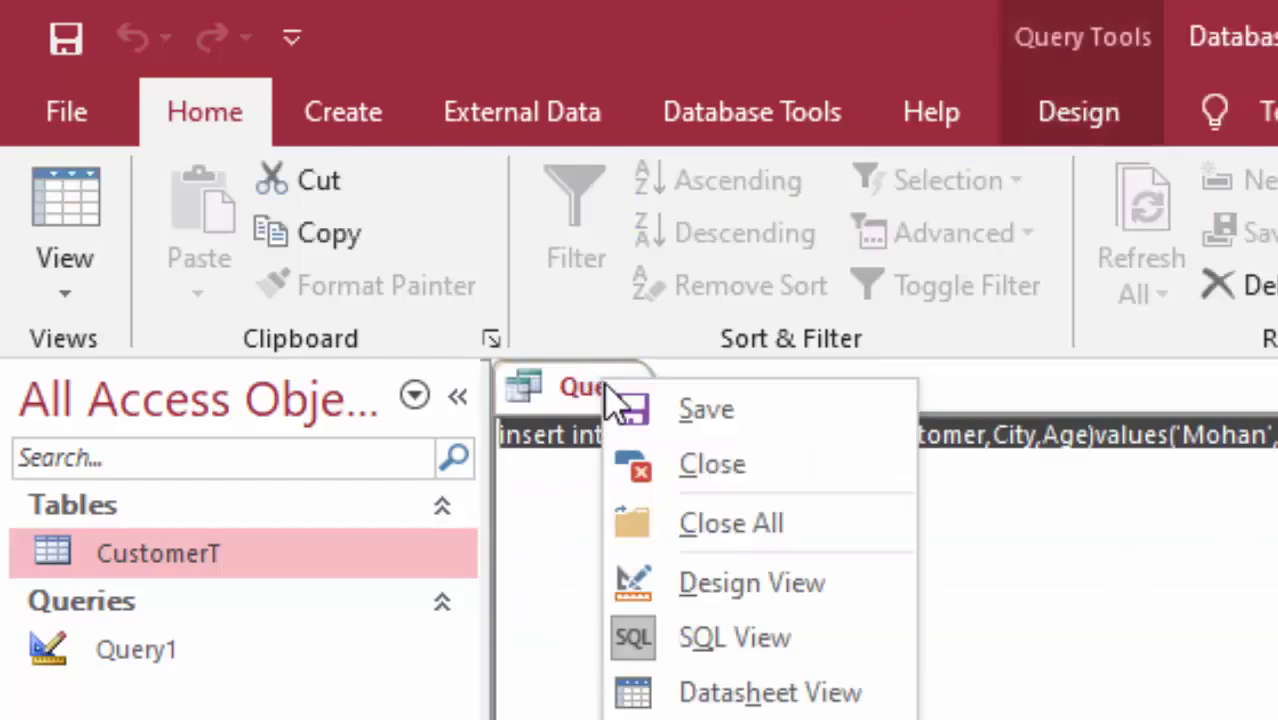
click(688, 416)
key(Return)
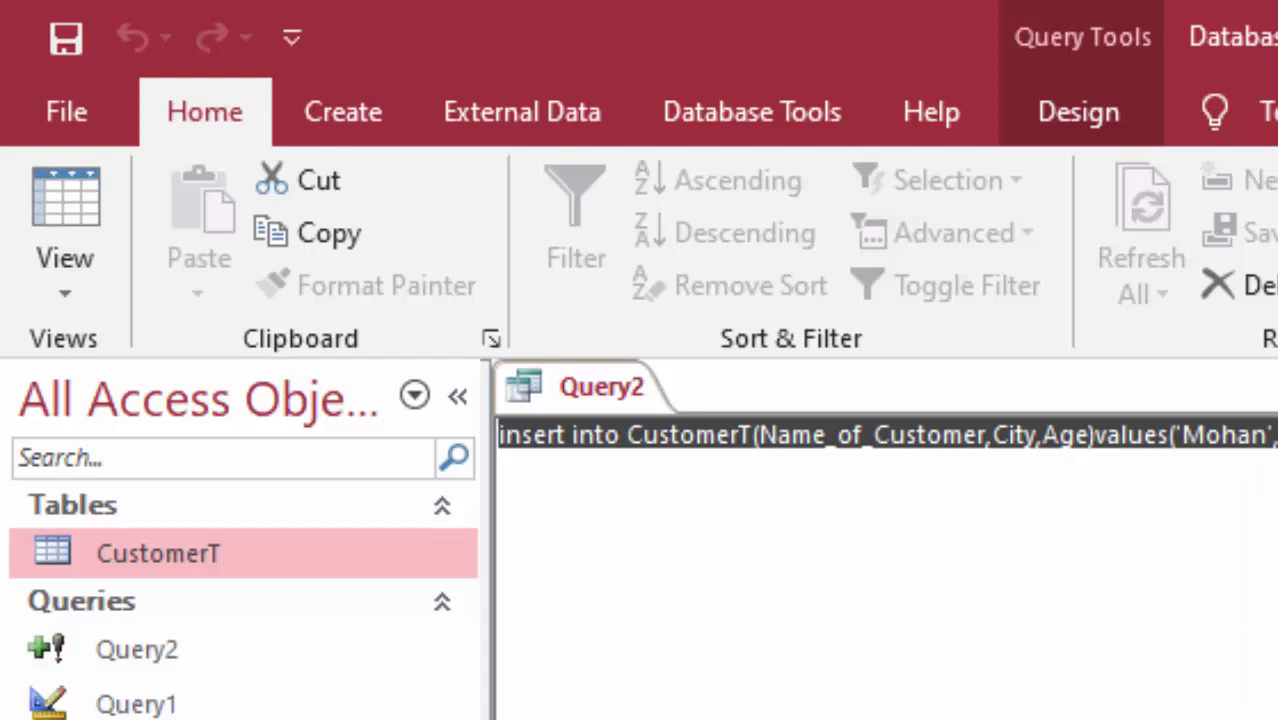
Step: Reopen CustomerT and select the new row's Age value of 23
double_click(395, 557)
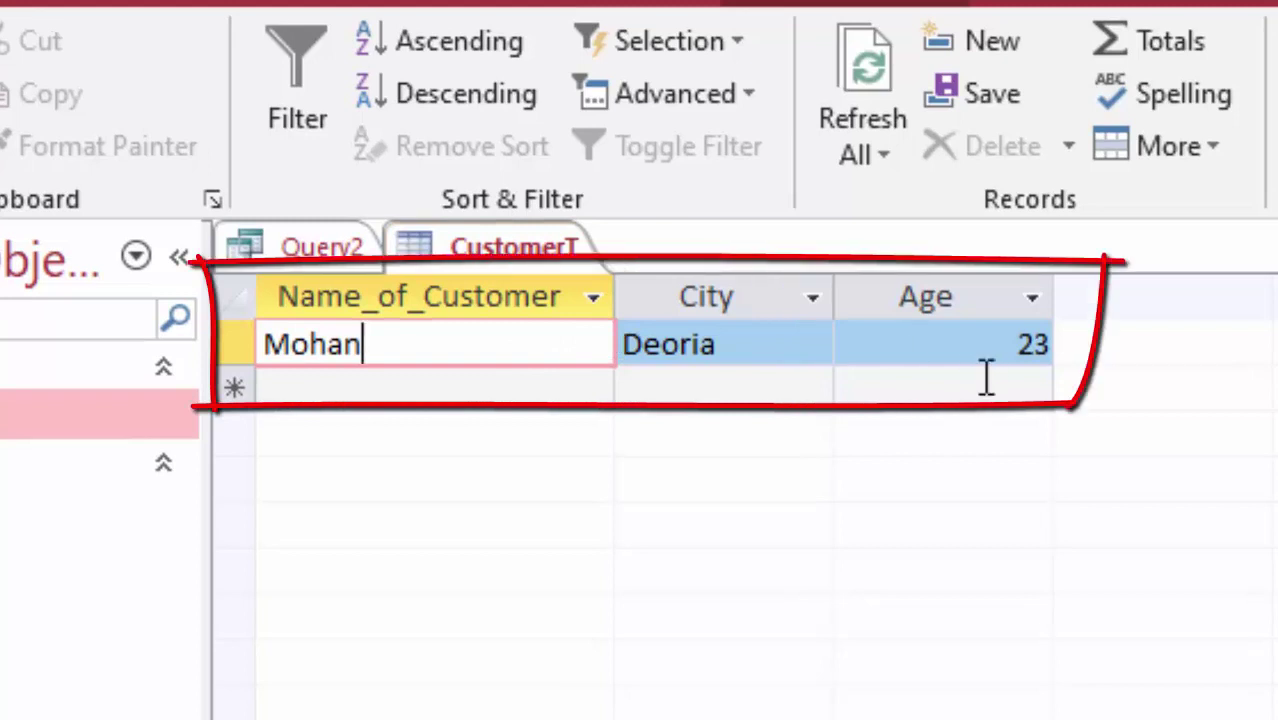
click(990, 343)
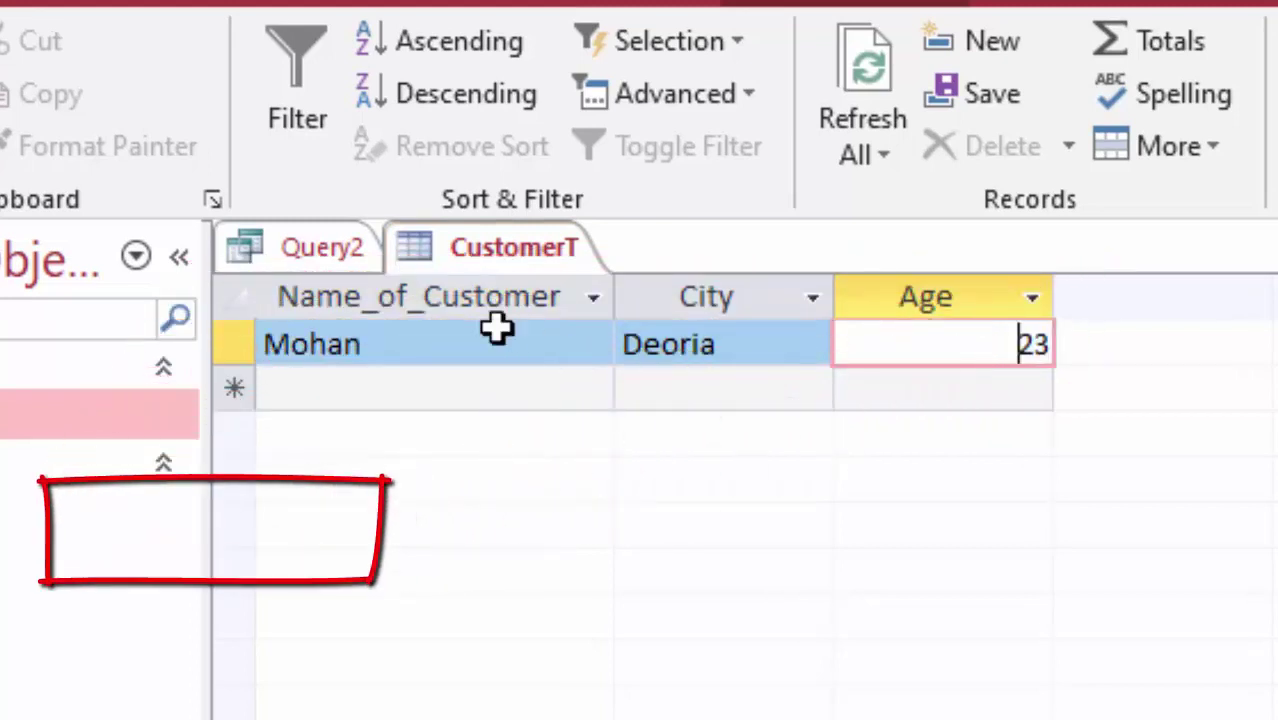